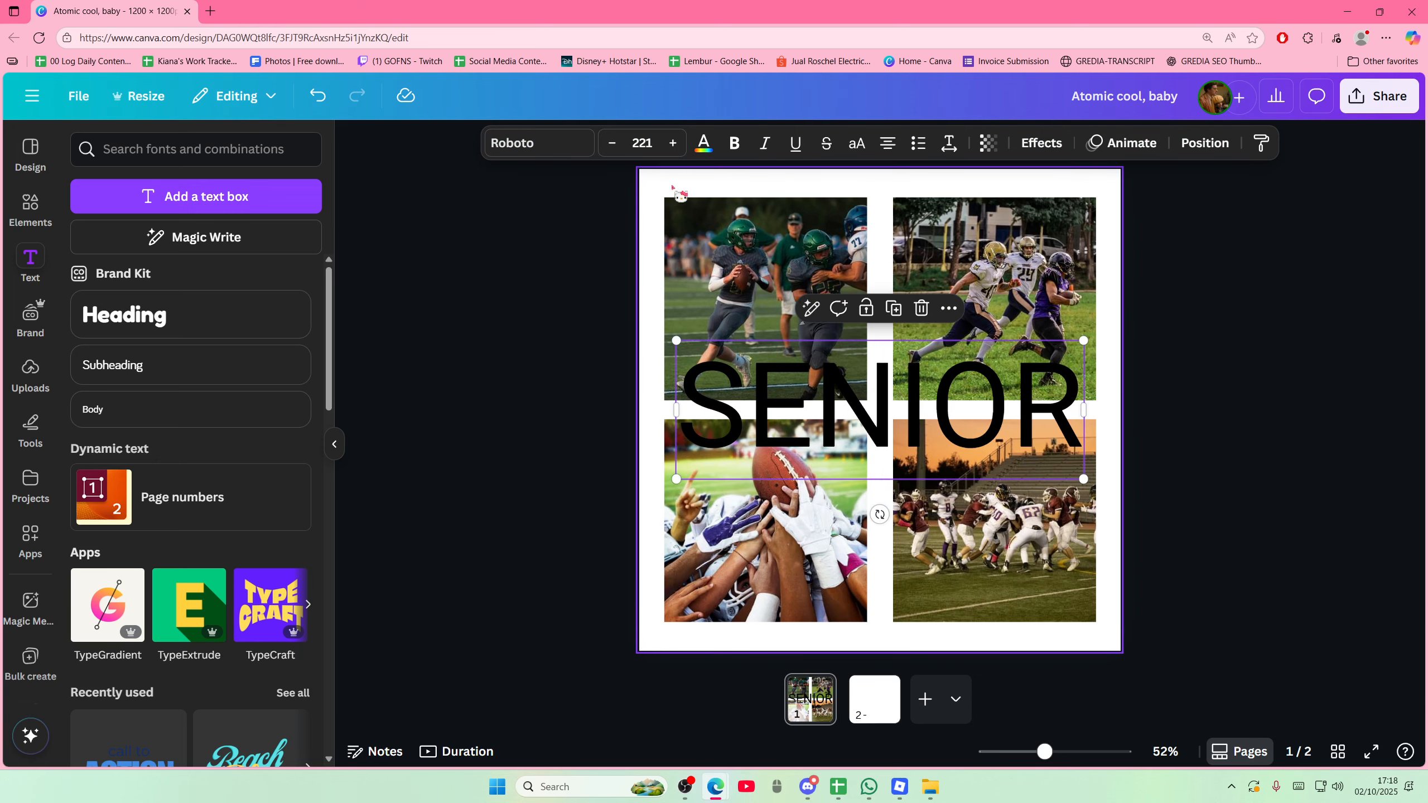
Make the SENIOR text bold and change its font to Sports World
click(734, 144)
click(539, 143)
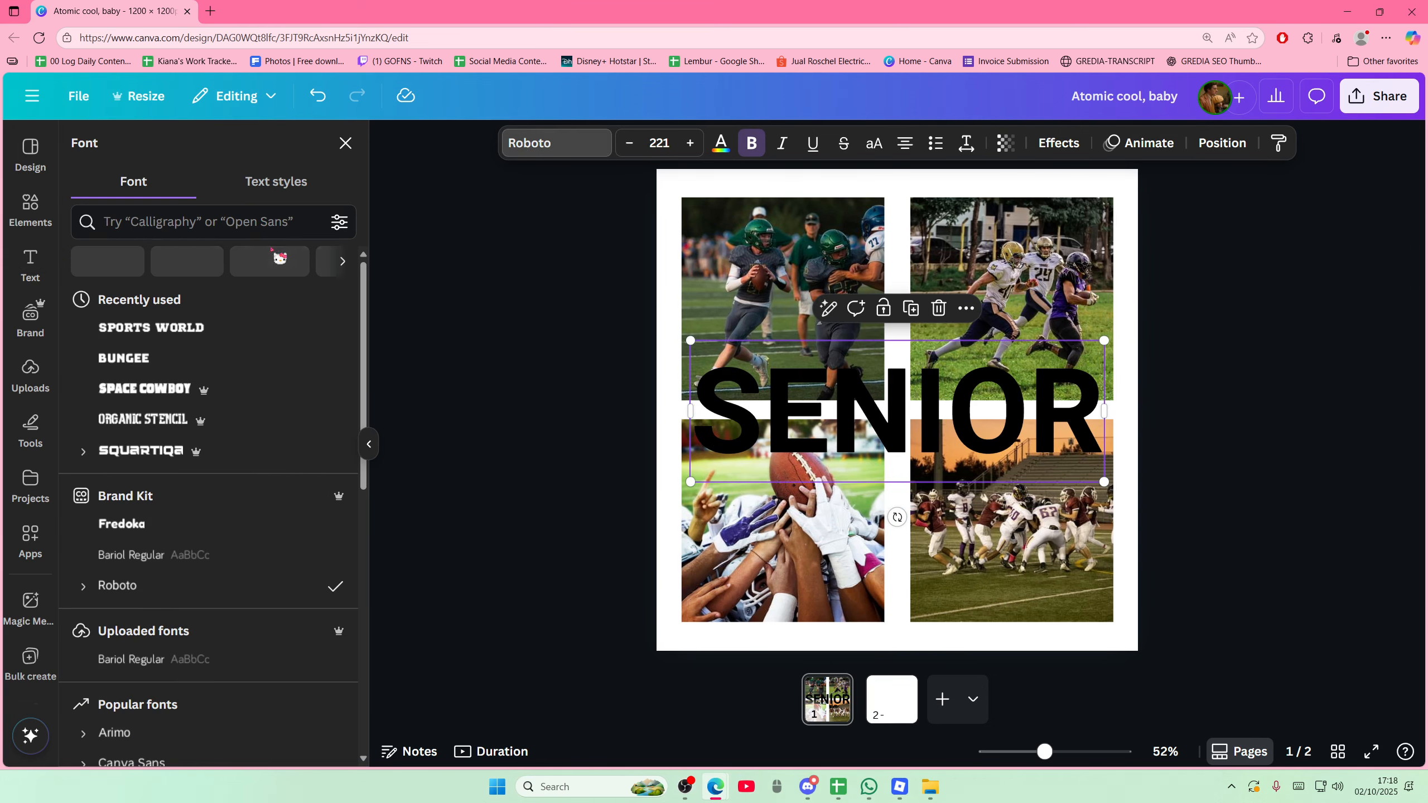
click(192, 401)
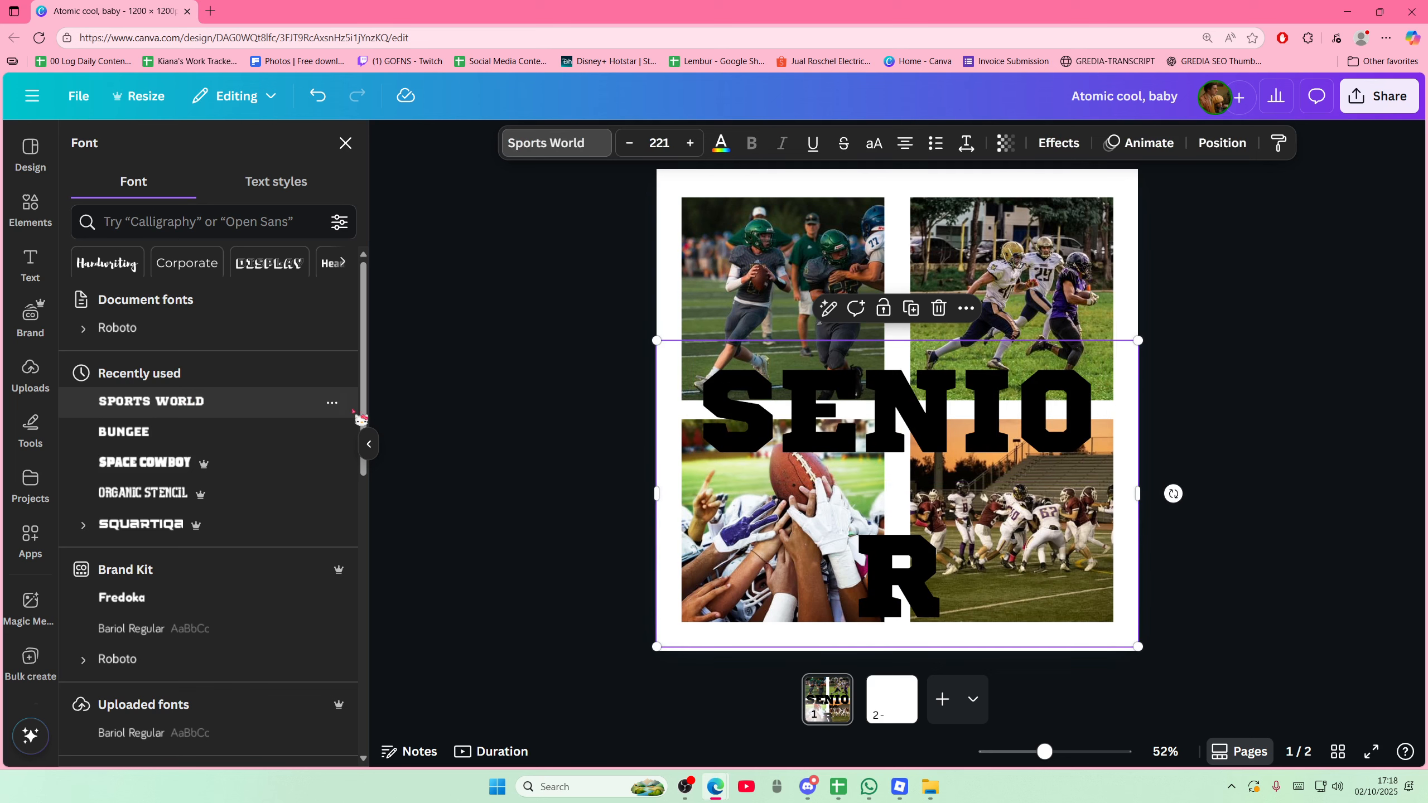
Reduce the SENIOR text's font size to 193 so the word fits on one line across the photo grid
click(629, 143)
click(629, 143)
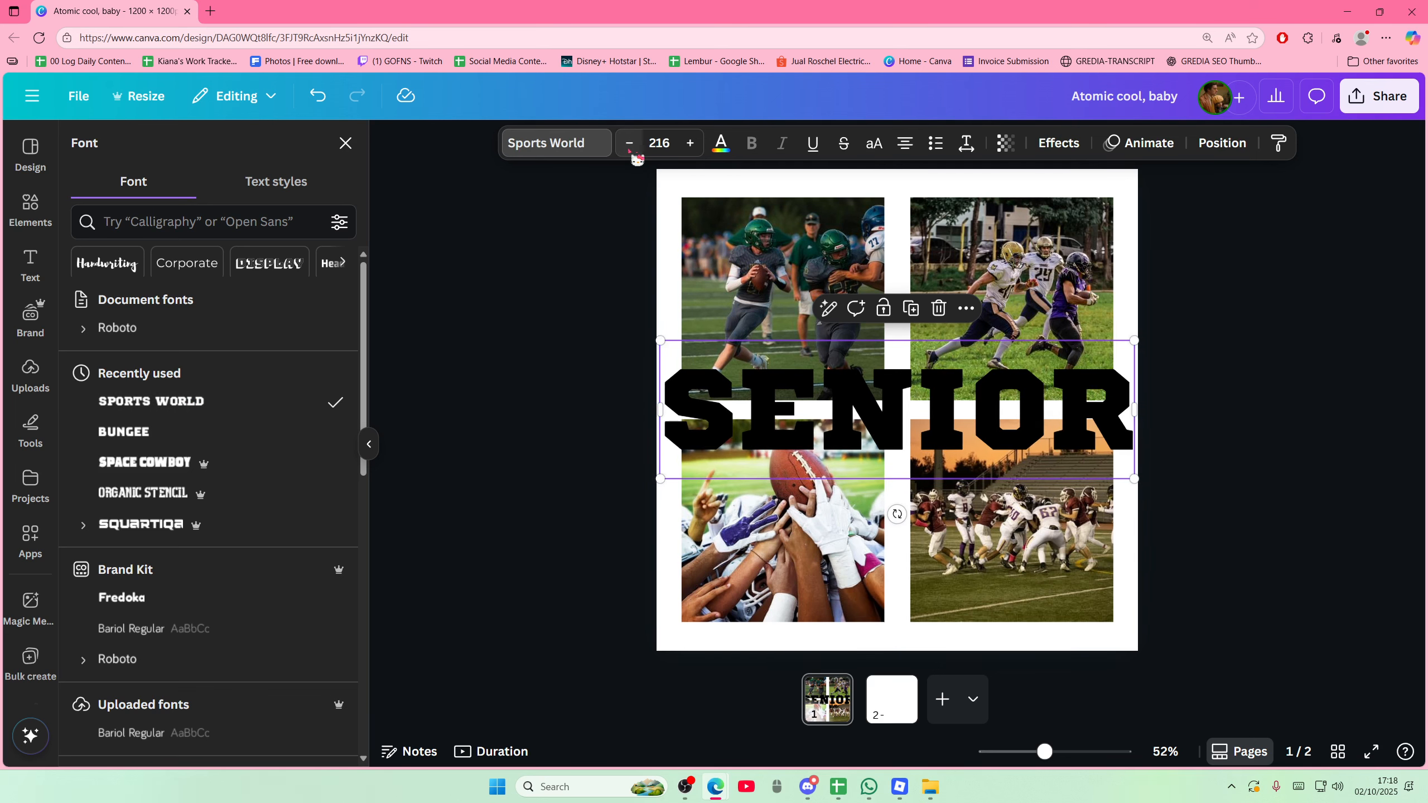
click(629, 143)
click(629, 142)
click(629, 143)
click(629, 143)
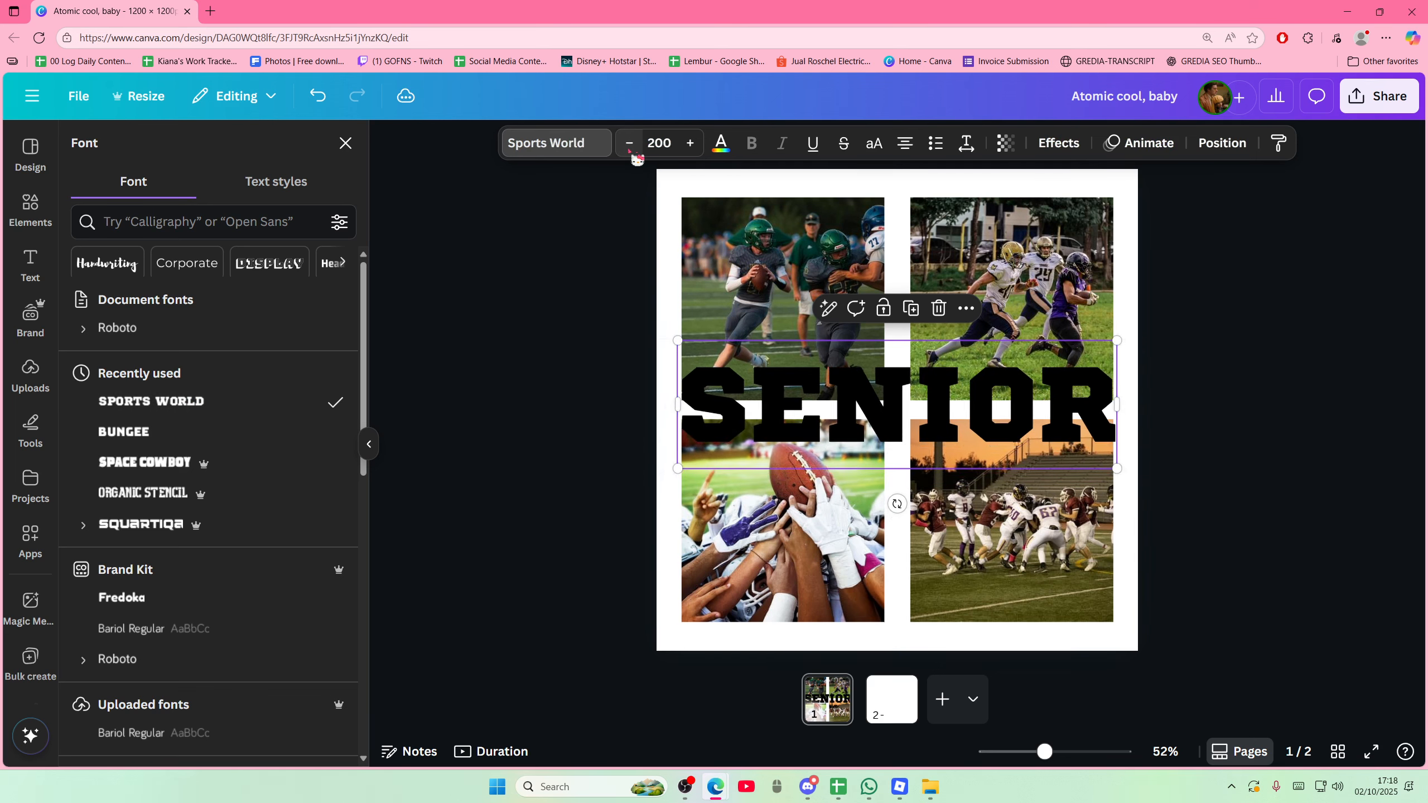
click(629, 143)
click(630, 143)
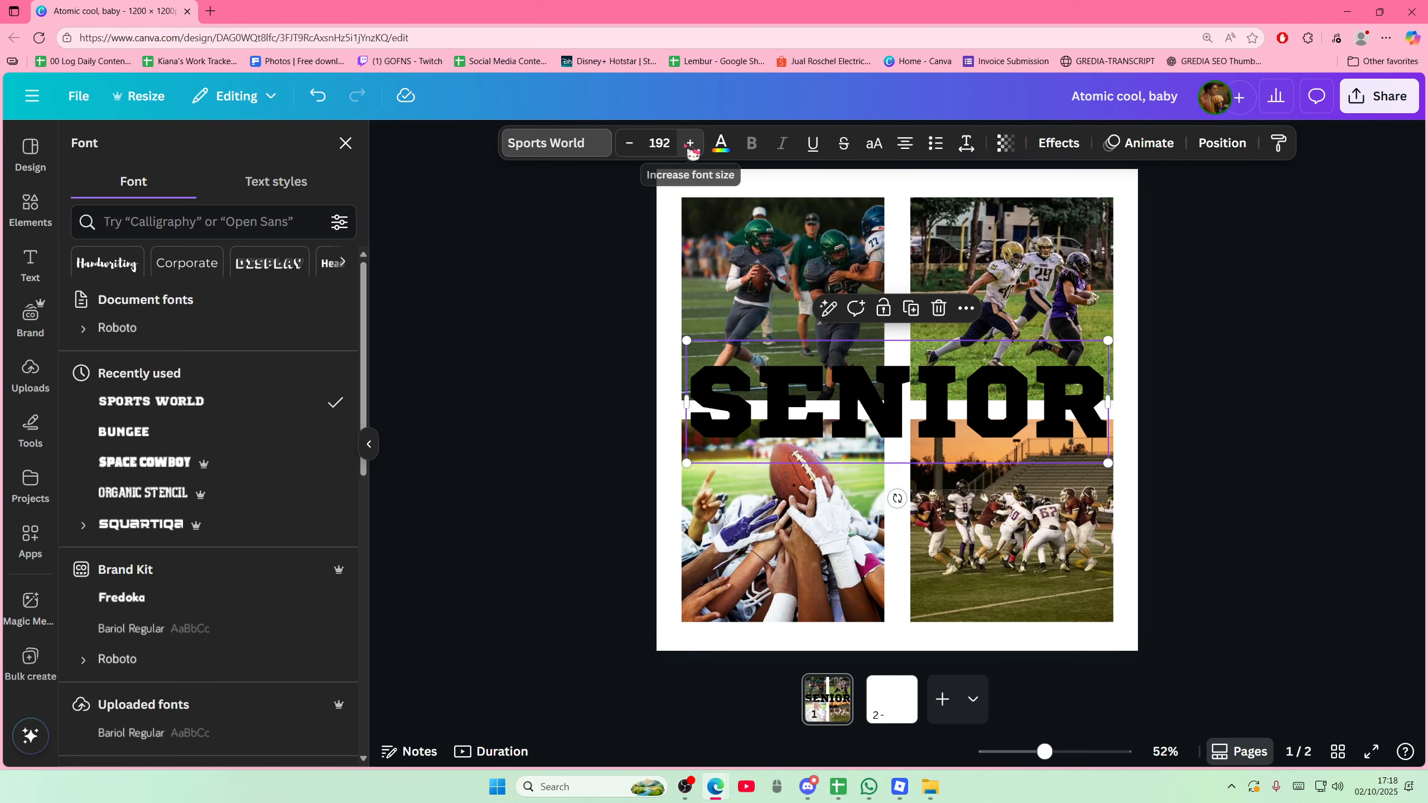
click(690, 143)
Replace the letter O in SENIOR with blank spaces, leaving a letter-wide gap between the I and the R
click(1002, 416)
drag(1001, 416, 993, 414)
key(BackSpace)
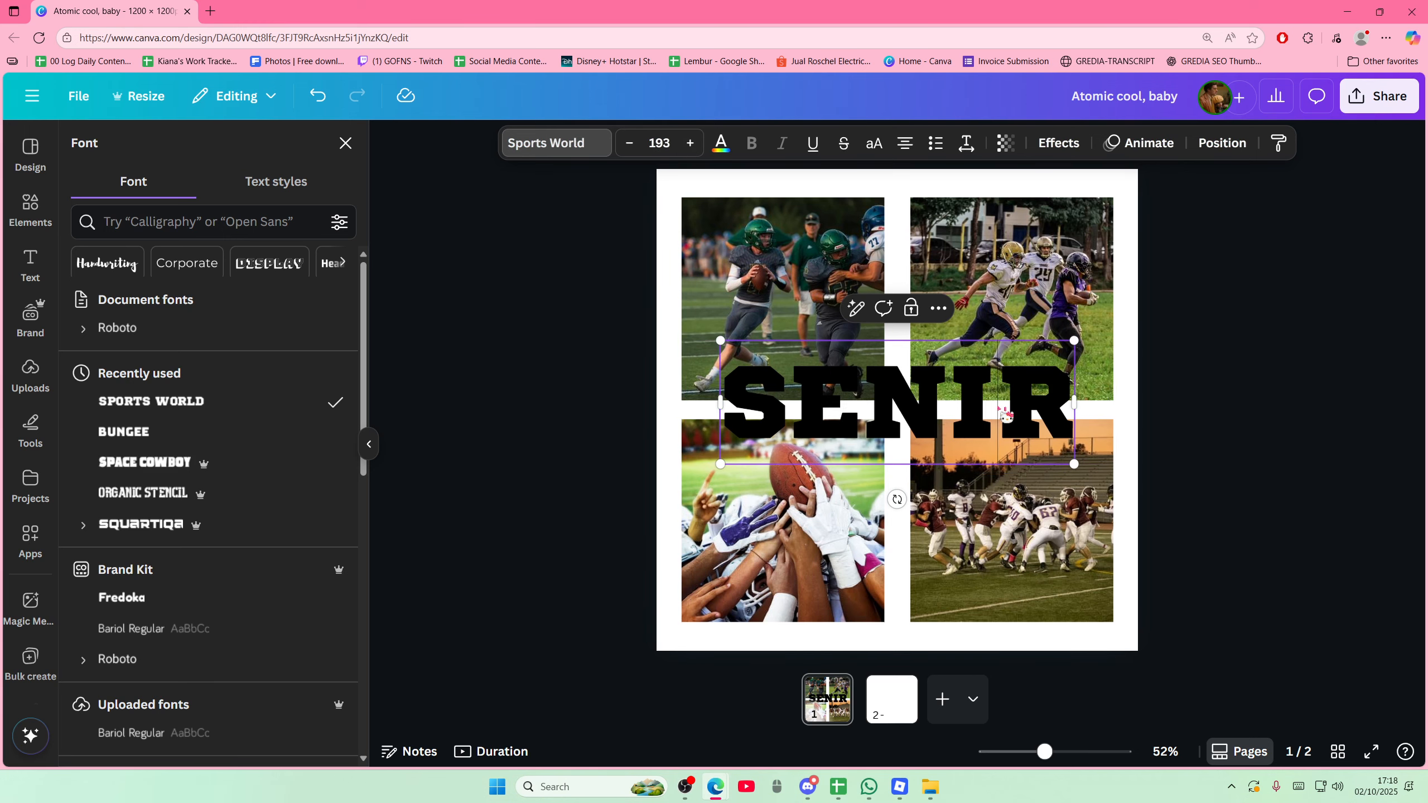
click(1166, 443)
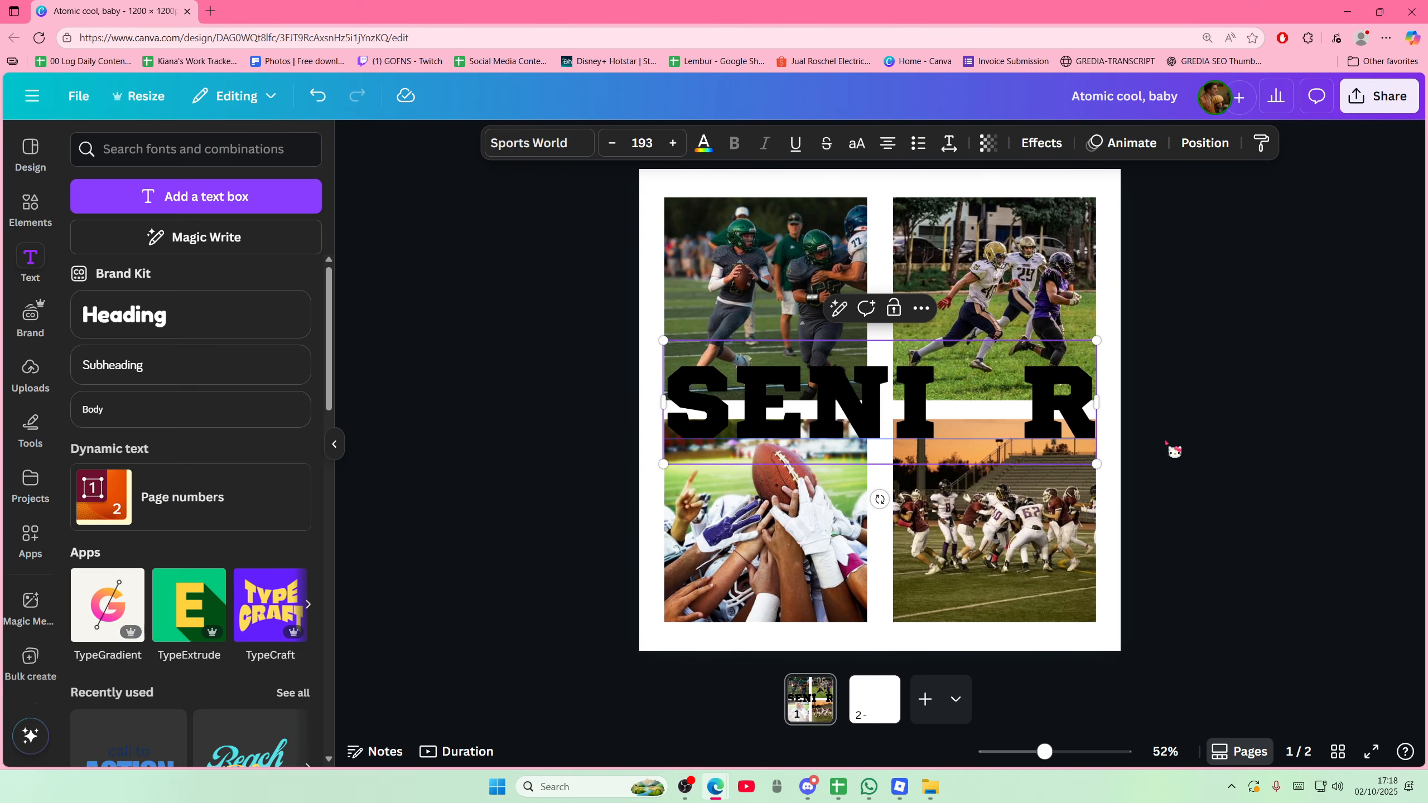
click(1044, 425)
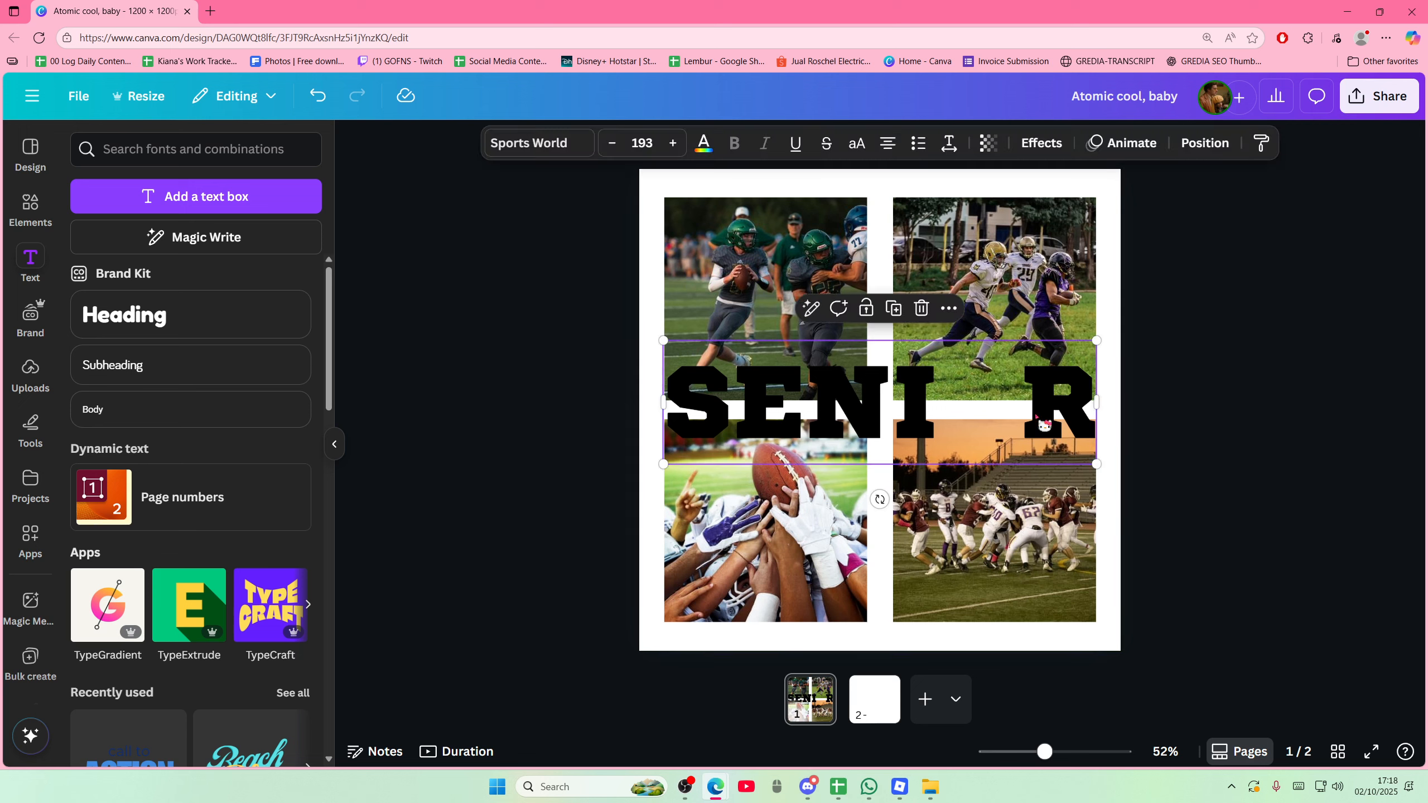
click(489, 296)
Search the elements for "football helmet" and show only graphics
click(30, 208)
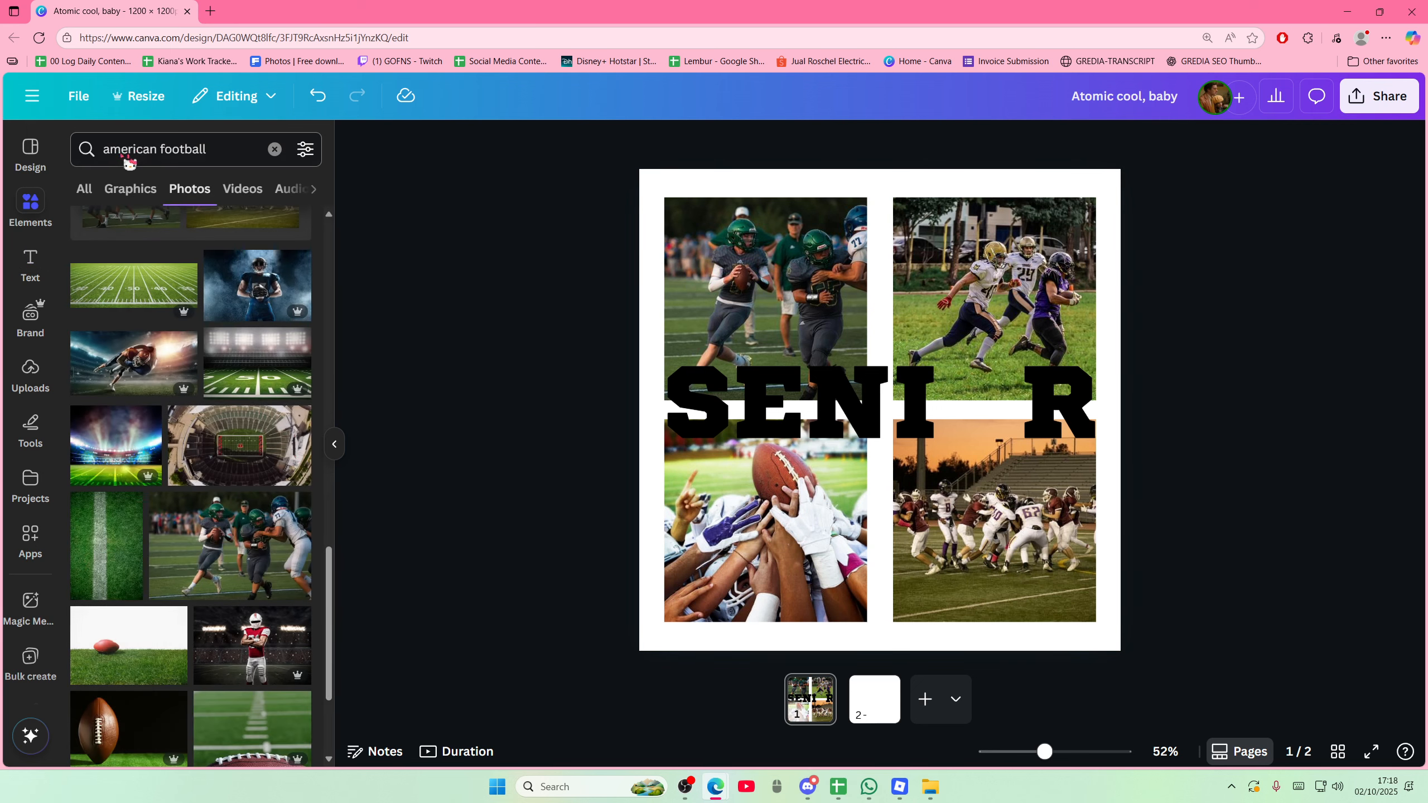
click(215, 160)
triple_click(215, 160)
text(fo)
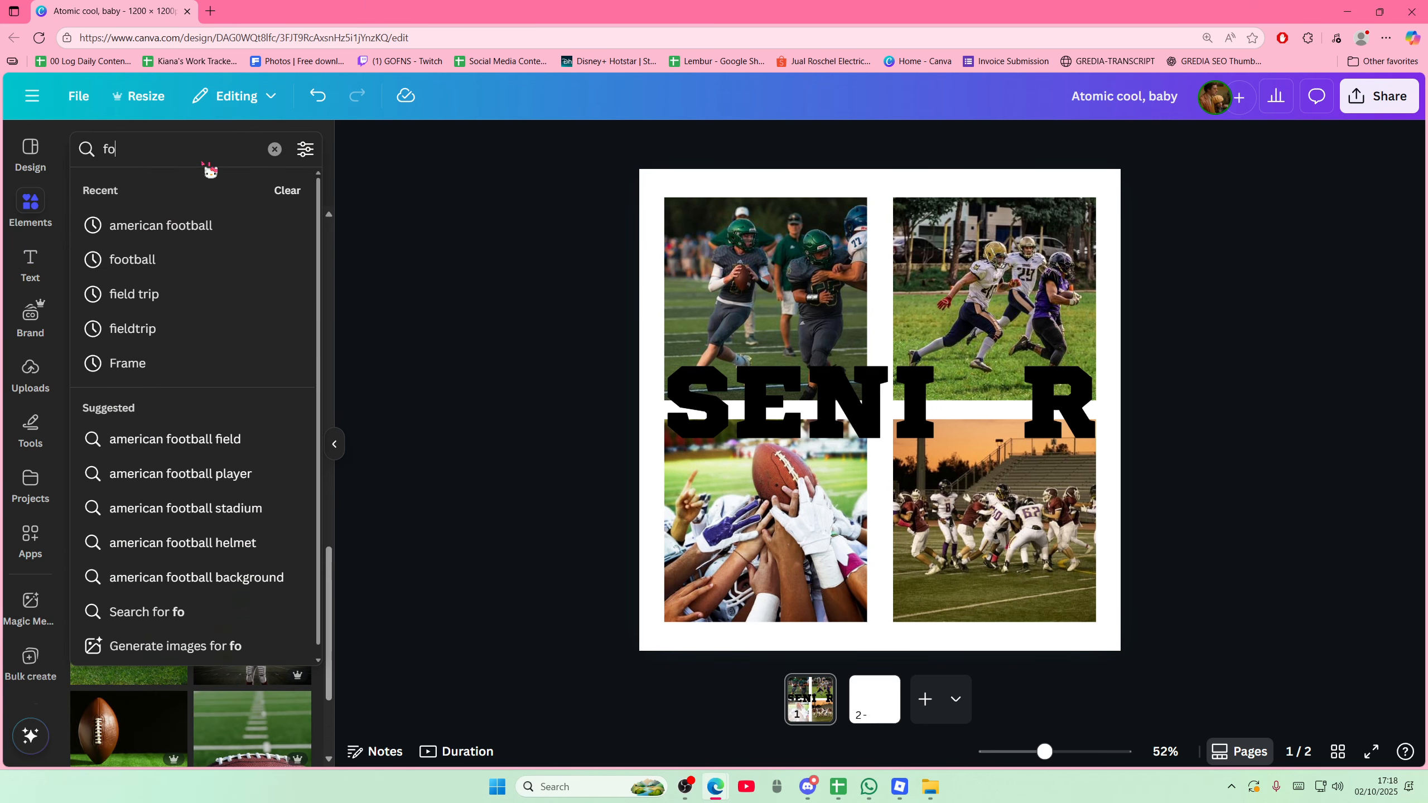
text(otball helmet)
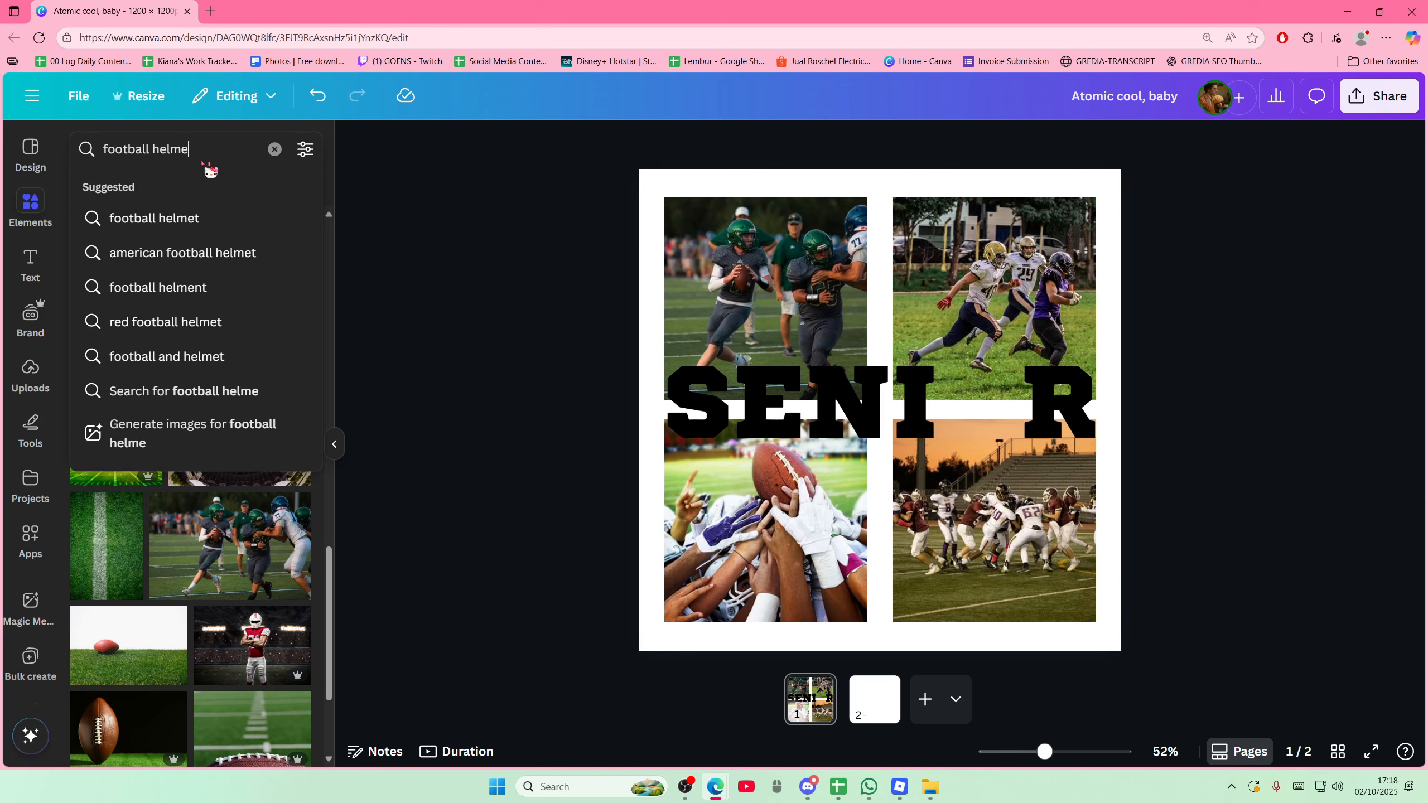
key(Return)
click(161, 194)
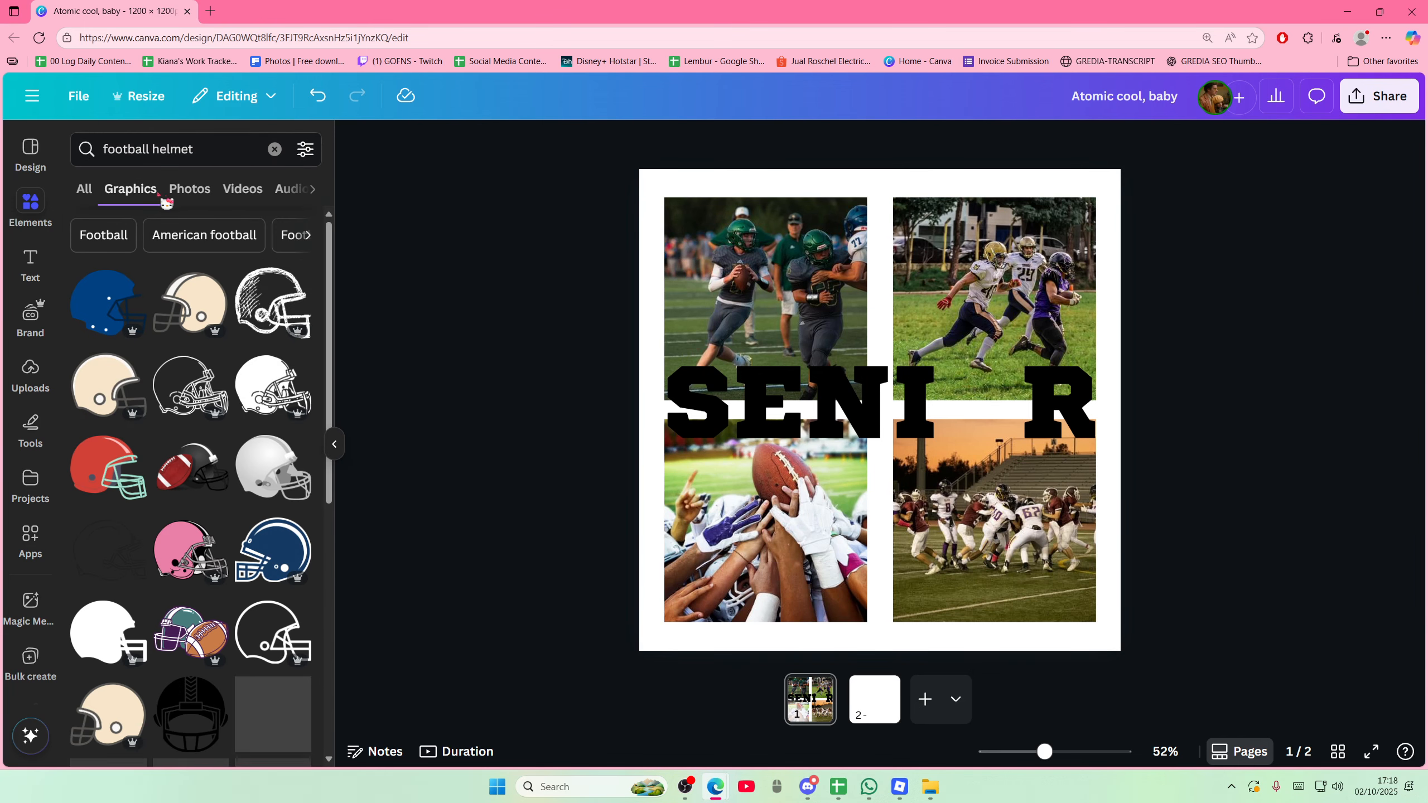
Add the solid helmet silhouette, scale it to letter height and place it in the gap between I and R
scroll(204, 386, down, 3)
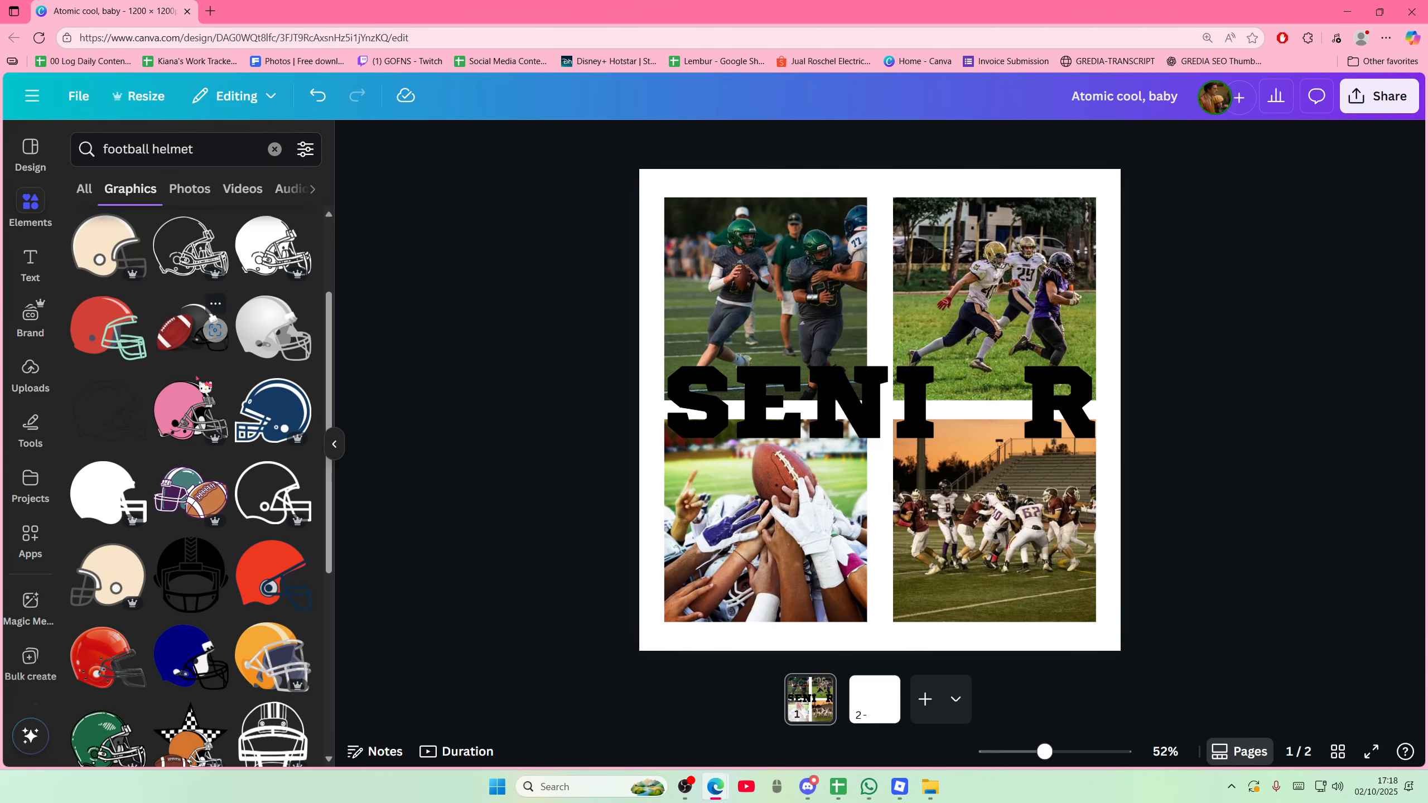
click(107, 492)
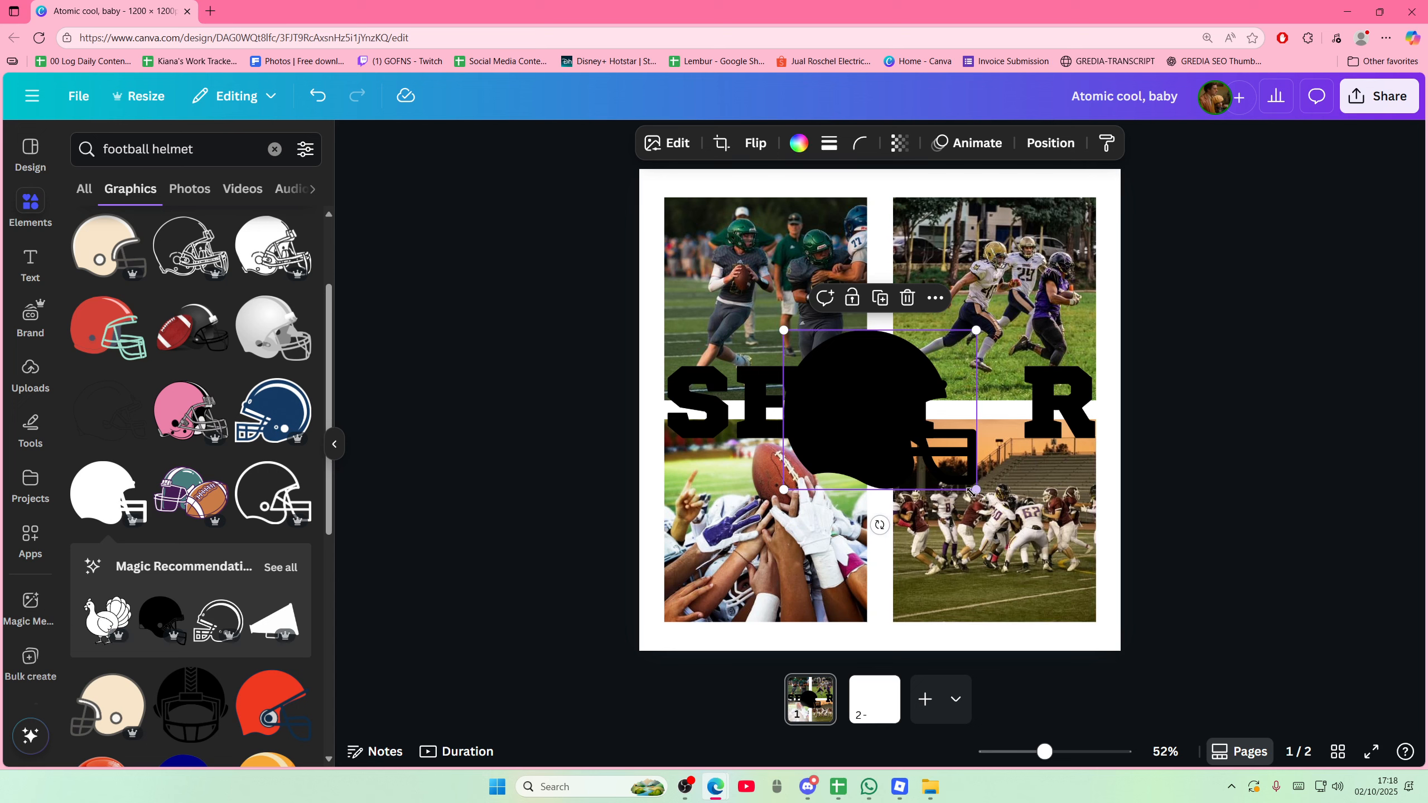
drag(981, 500, 995, 421)
Slightly increase the letter spacing of the SENIOR text
click(912, 401)
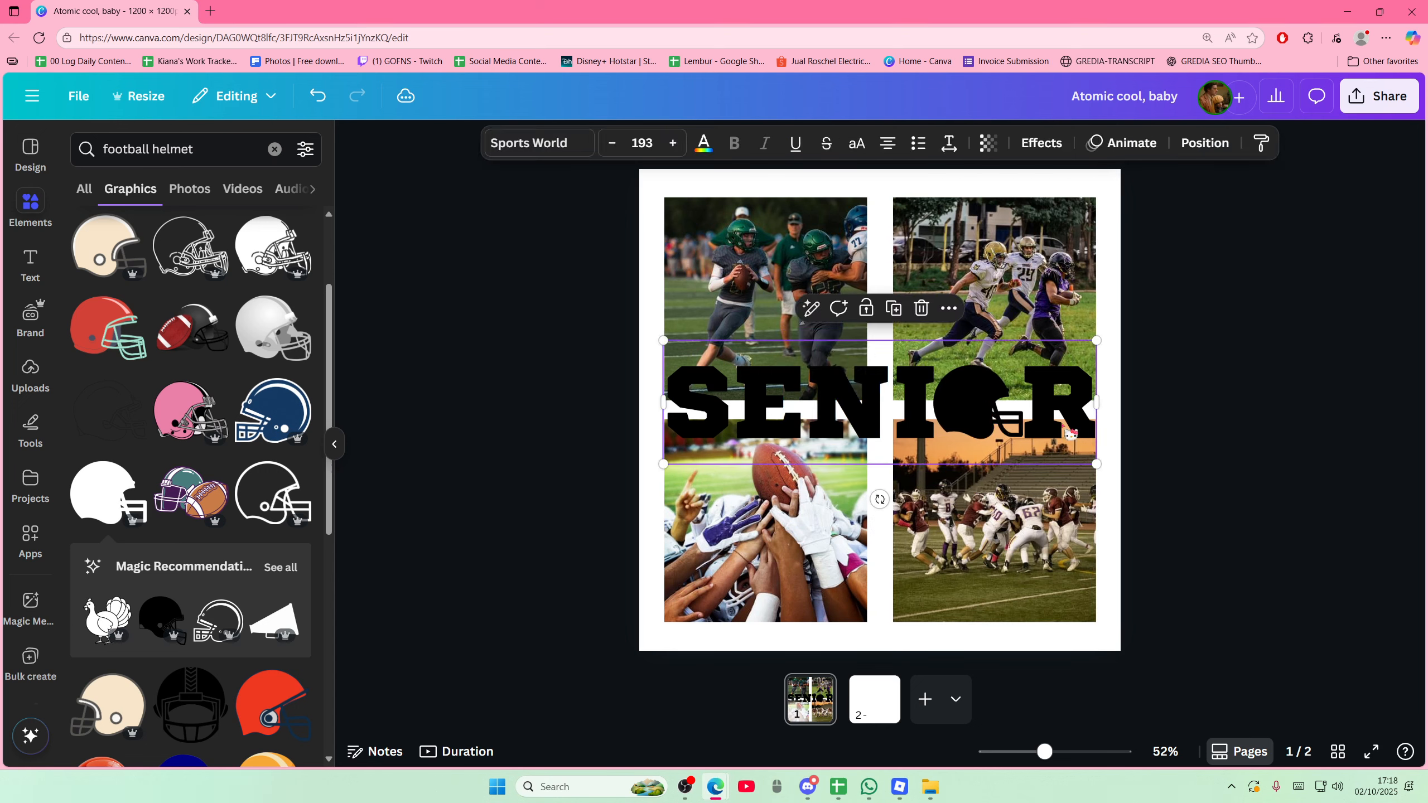
click(948, 143)
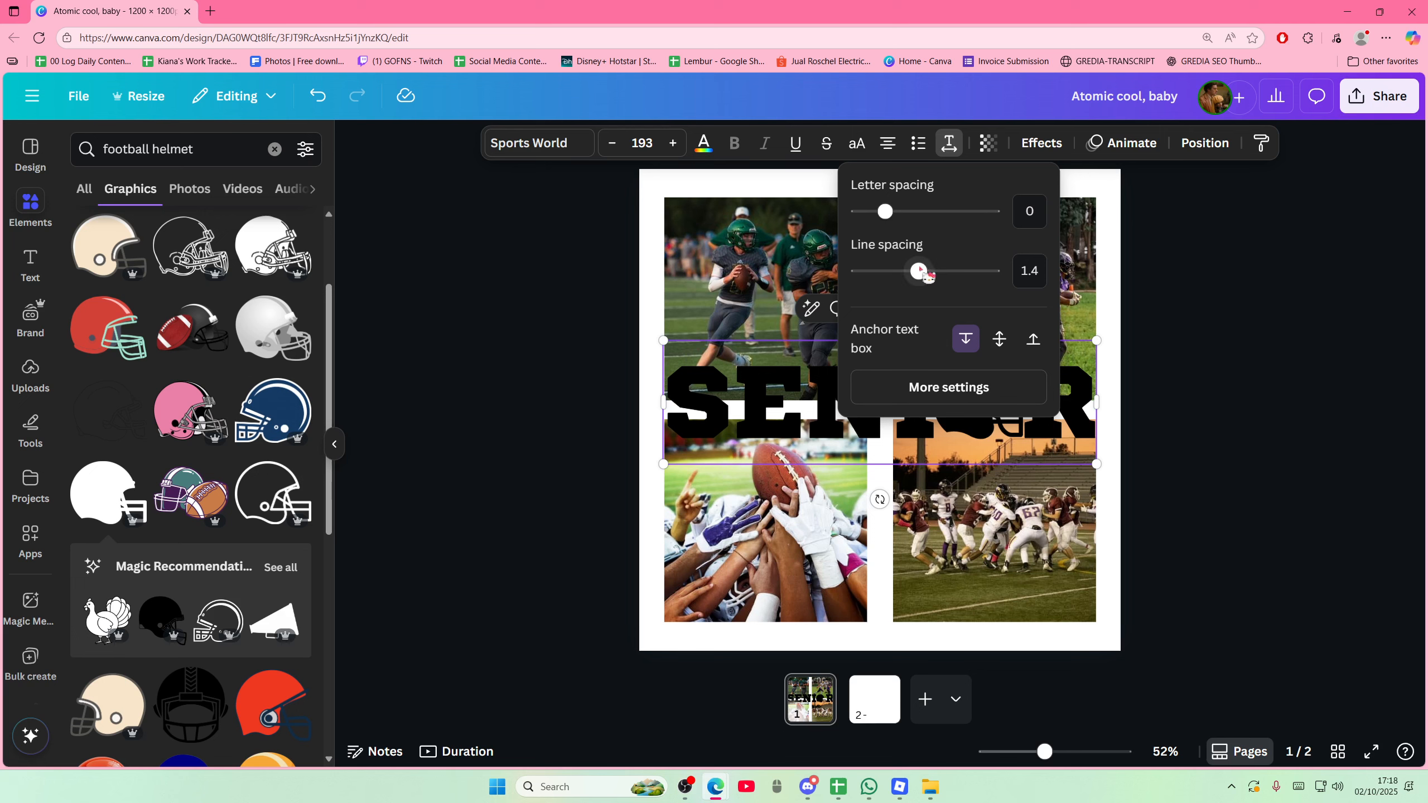
drag(885, 212, 889, 214)
click(1268, 358)
Shift the helmet so it sits centred in the widened gap between I and R
drag(950, 415, 956, 417)
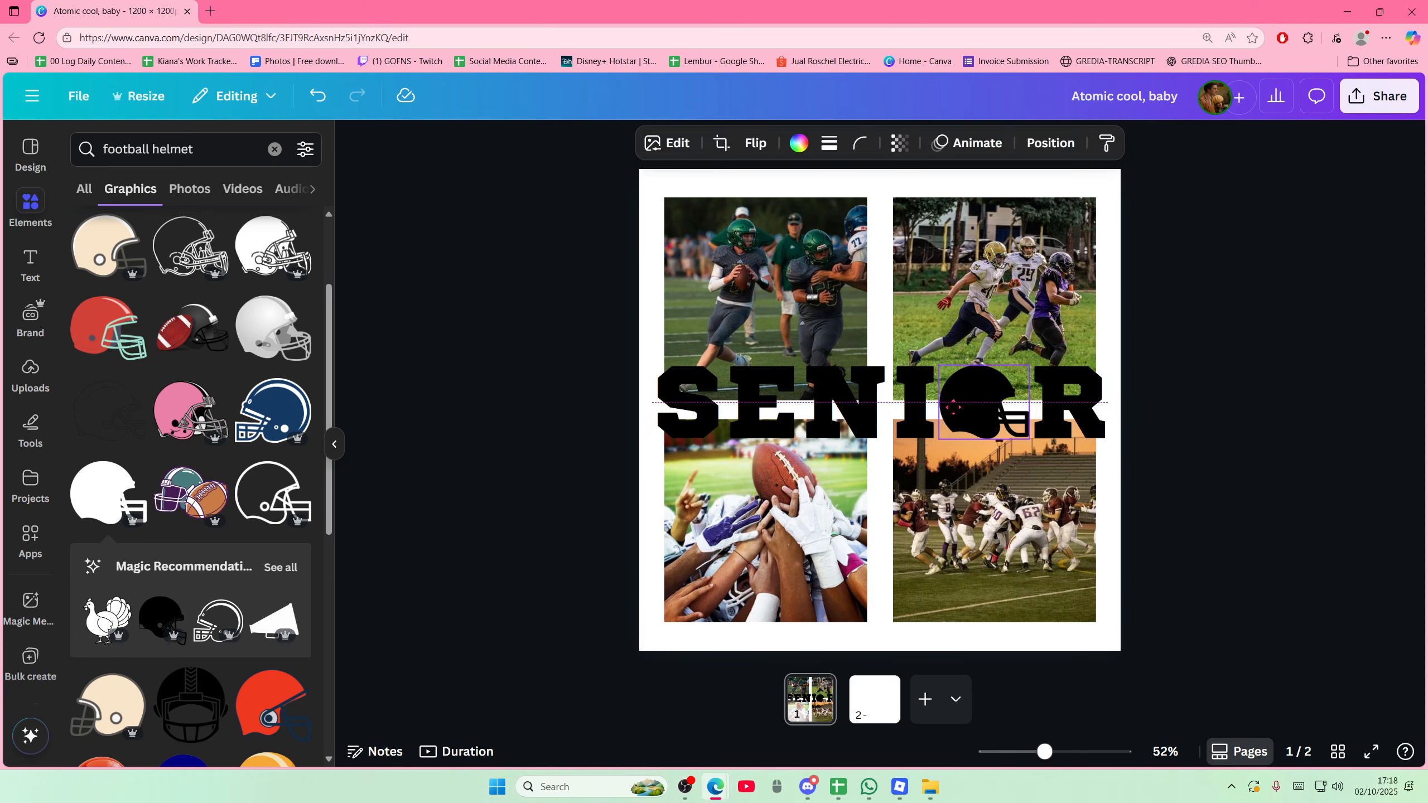
click(1274, 442)
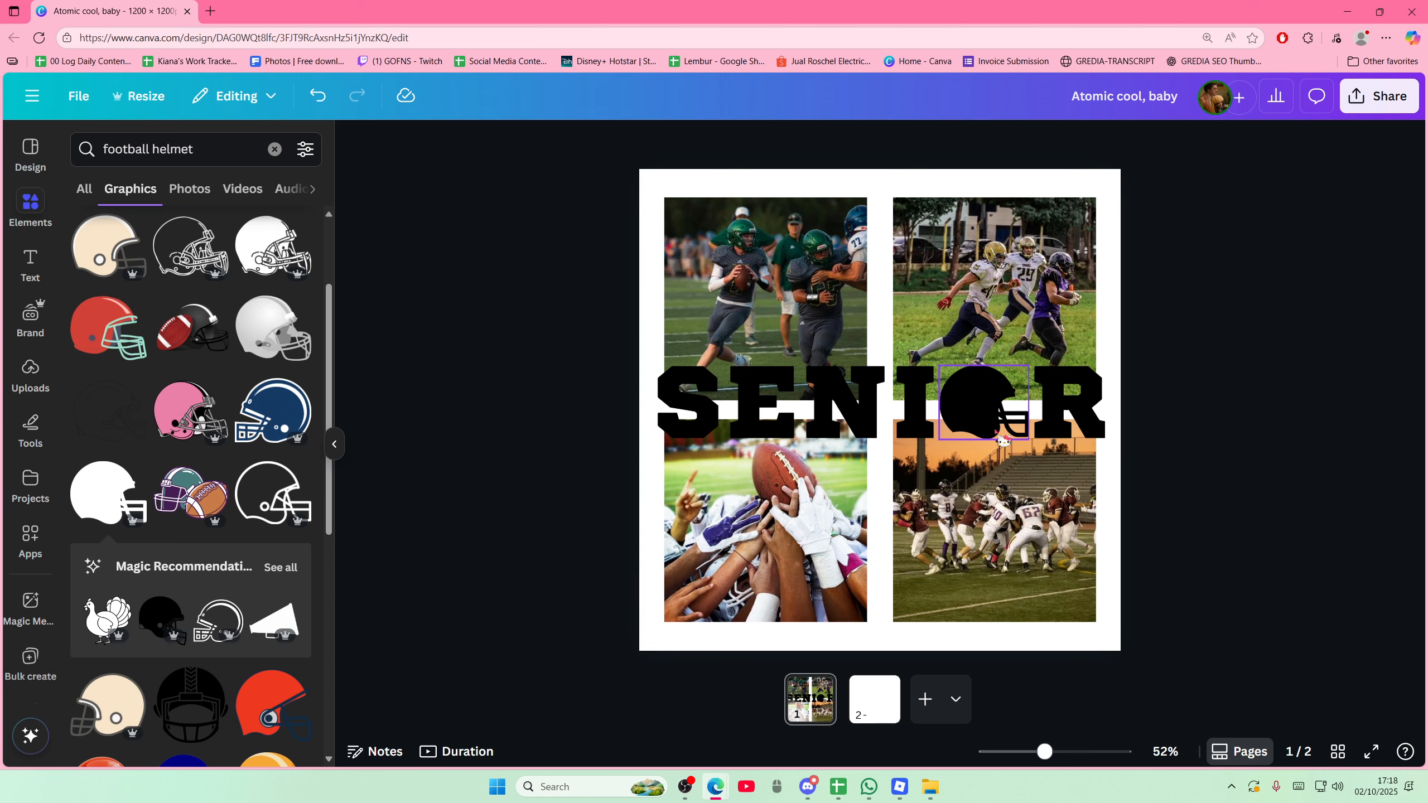
click(1003, 439)
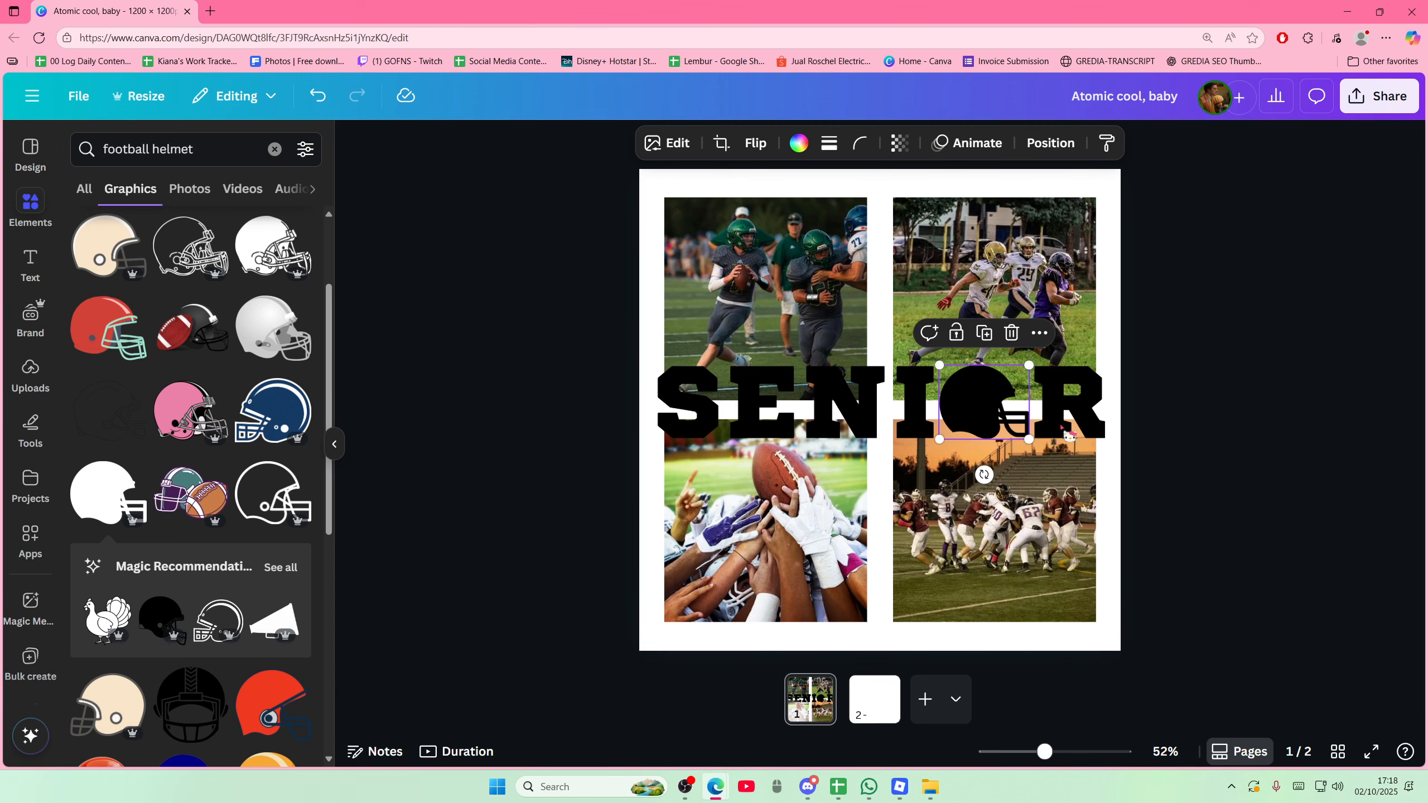
click(1217, 442)
Copy the SENIOR text together with the helmet graphic onto the blank page 2
click(1099, 420)
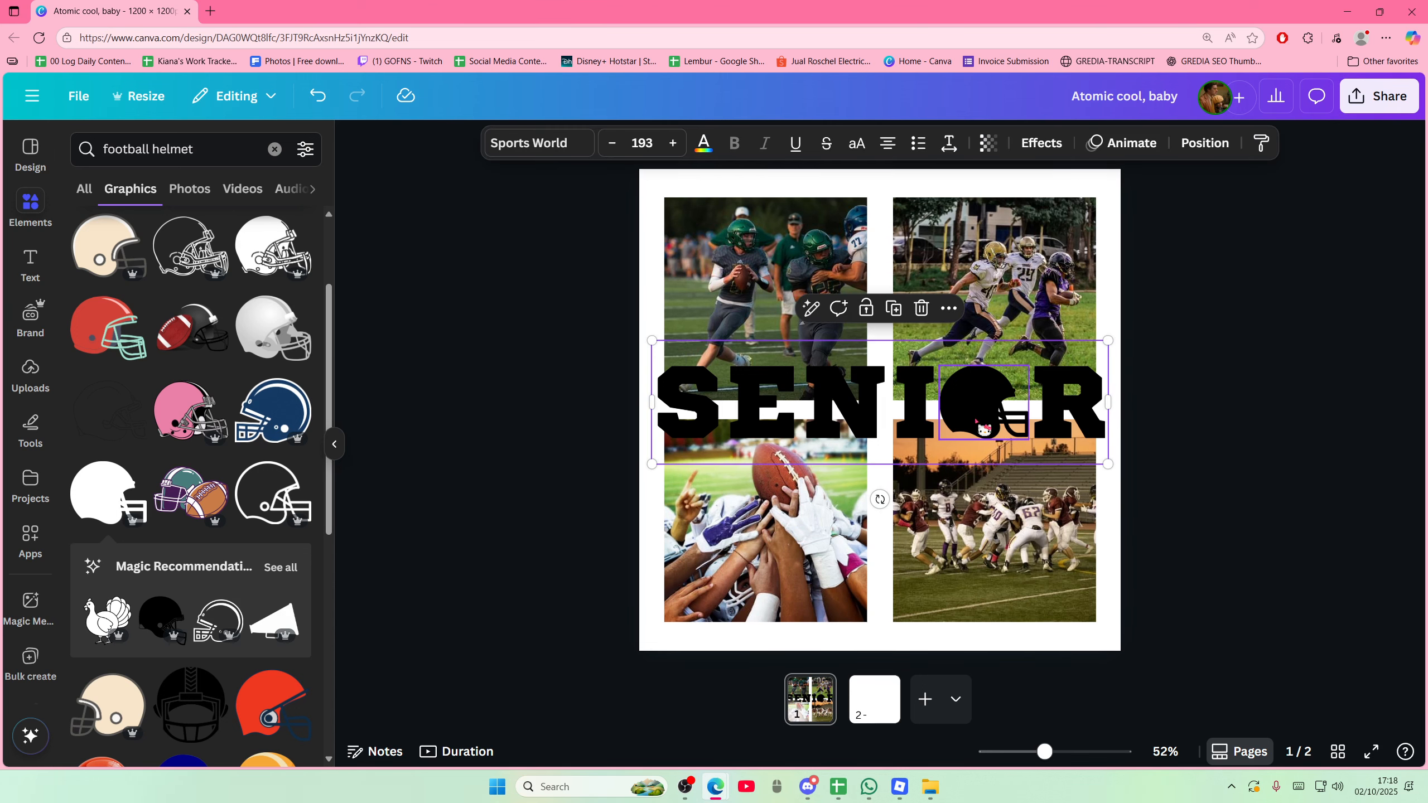
shift+click(976, 420)
click(858, 707)
key(ctrl+v)
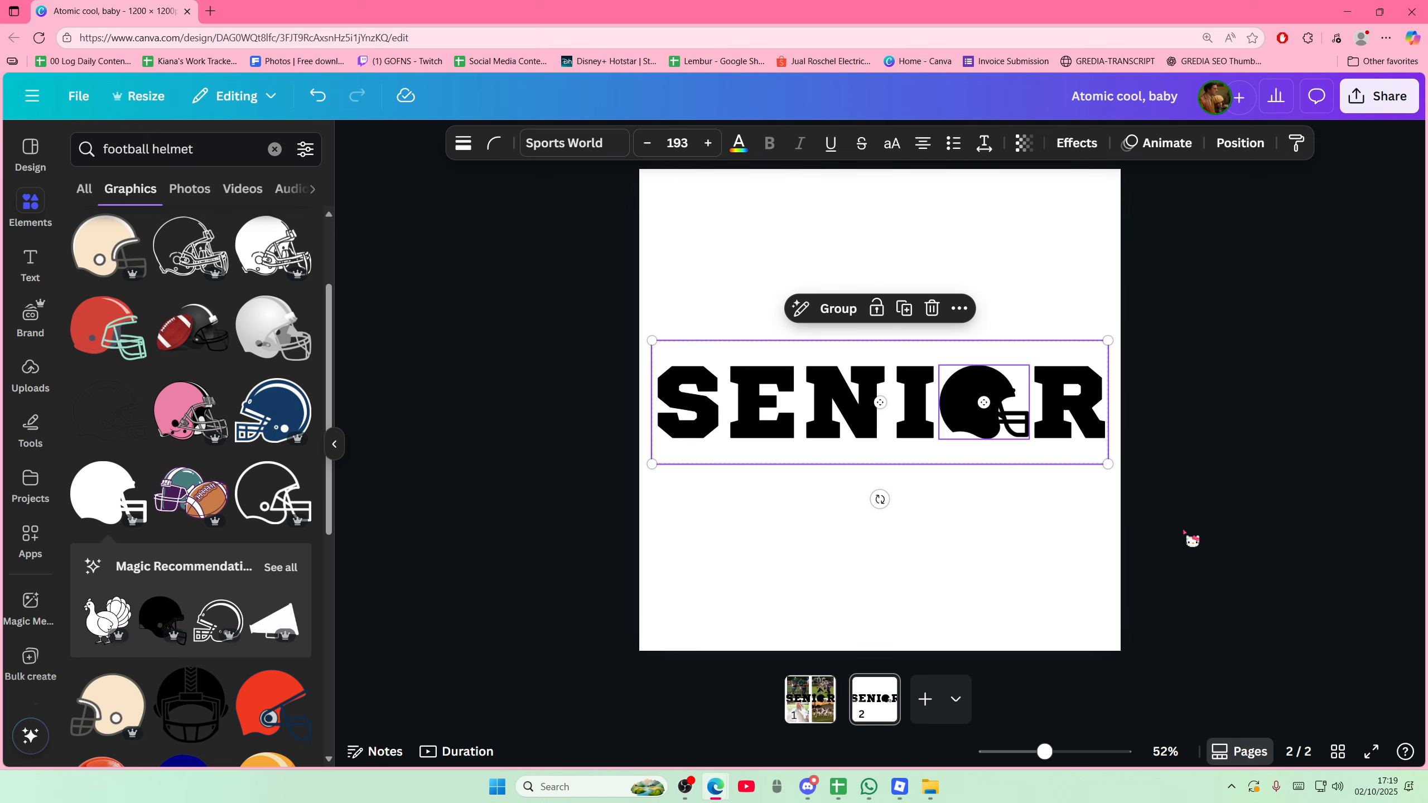
click(1189, 536)
Group the lettering and helmet on page 2 and lower the group's opacity until it appears light grey
drag(597, 281, 1121, 471)
click(837, 308)
click(1023, 143)
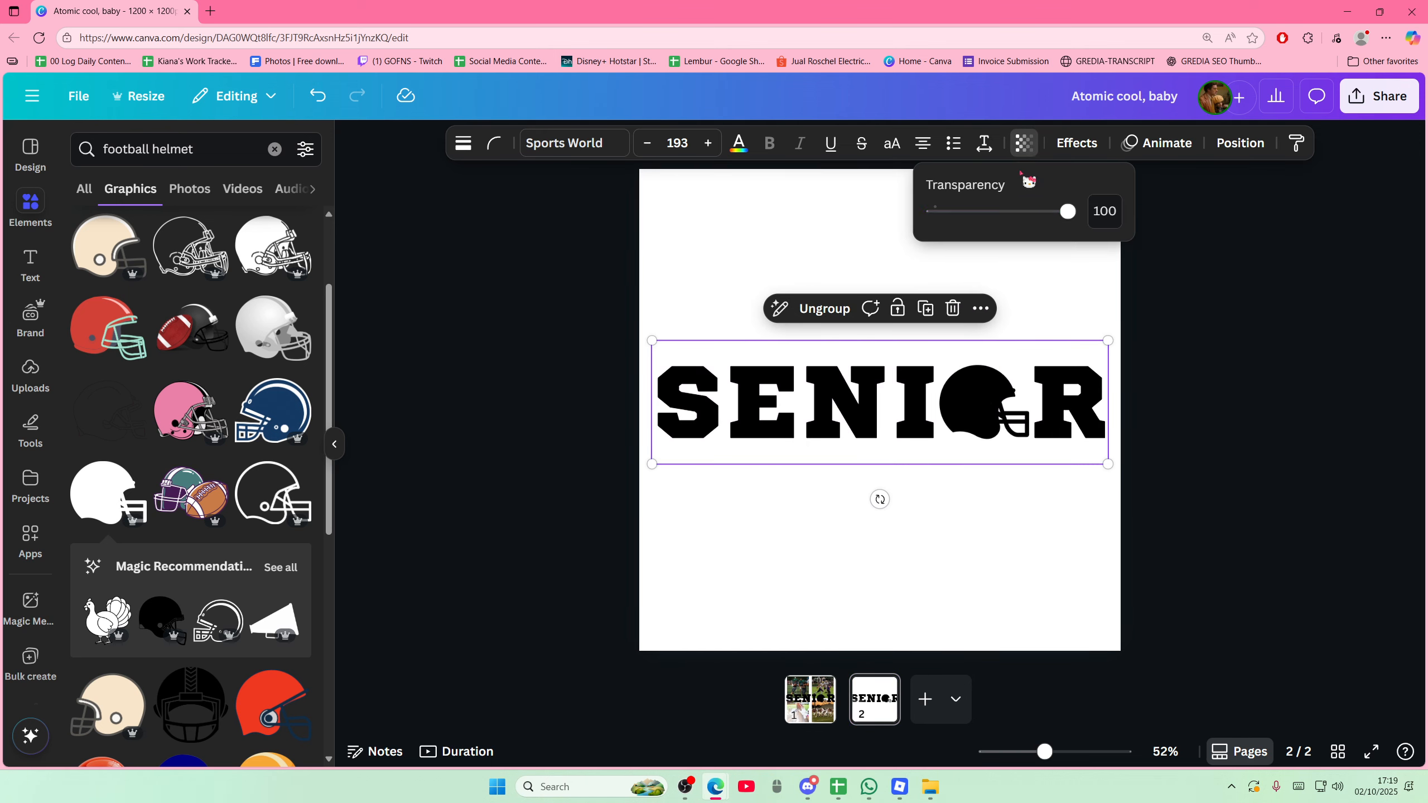
drag(1072, 211, 980, 231)
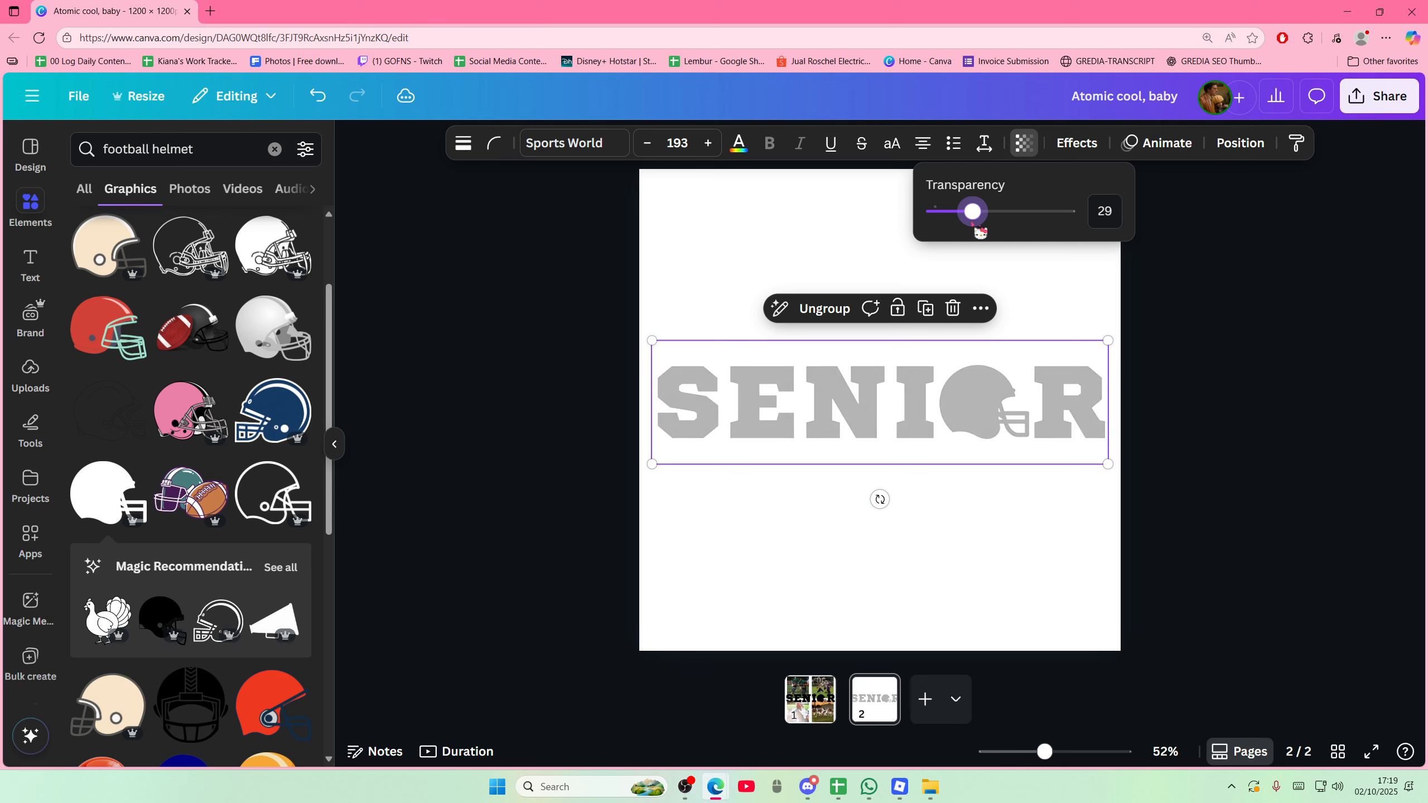
click(1227, 404)
click(473, 366)
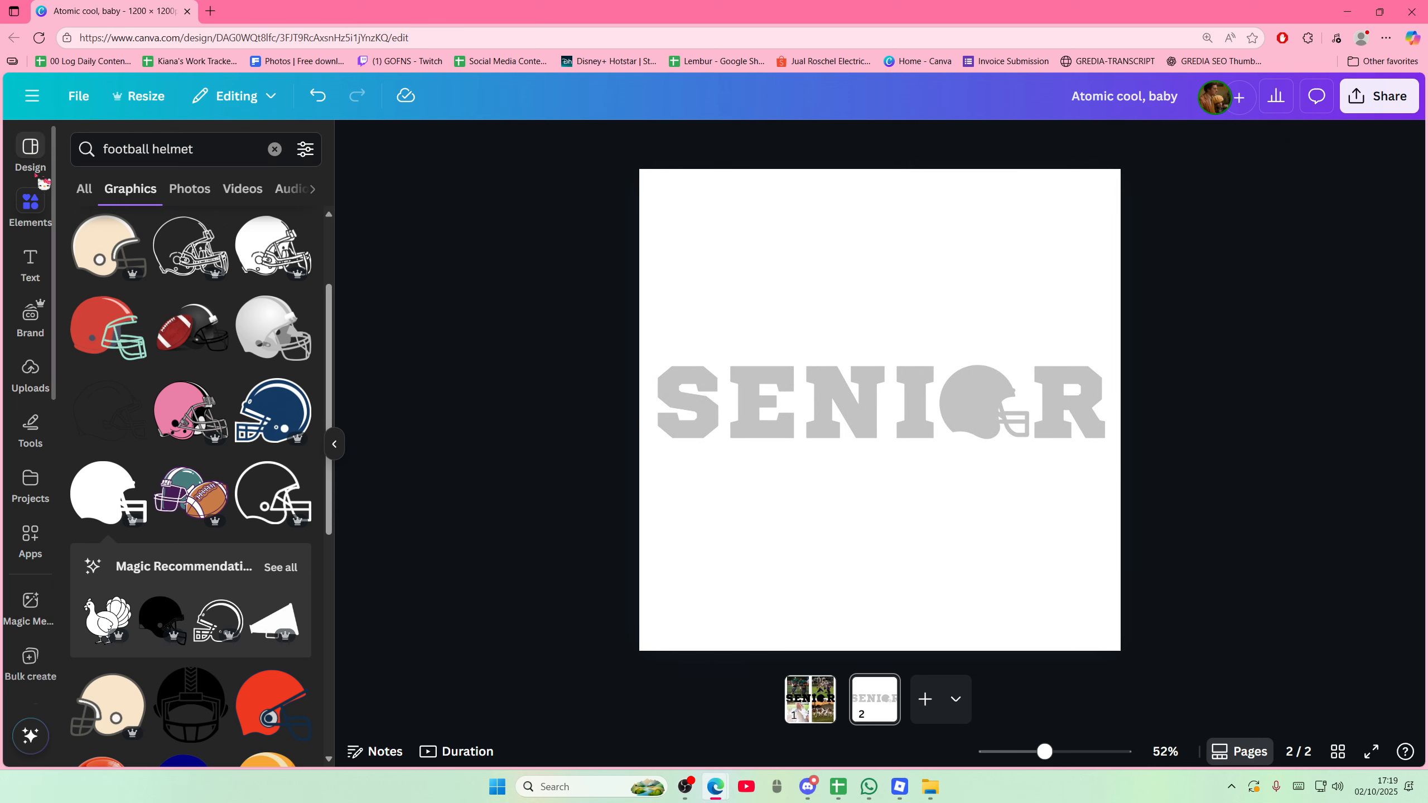
Search the photo elements for "American football"
click(218, 193)
click(101, 150)
click(405, 212)
click(130, 233)
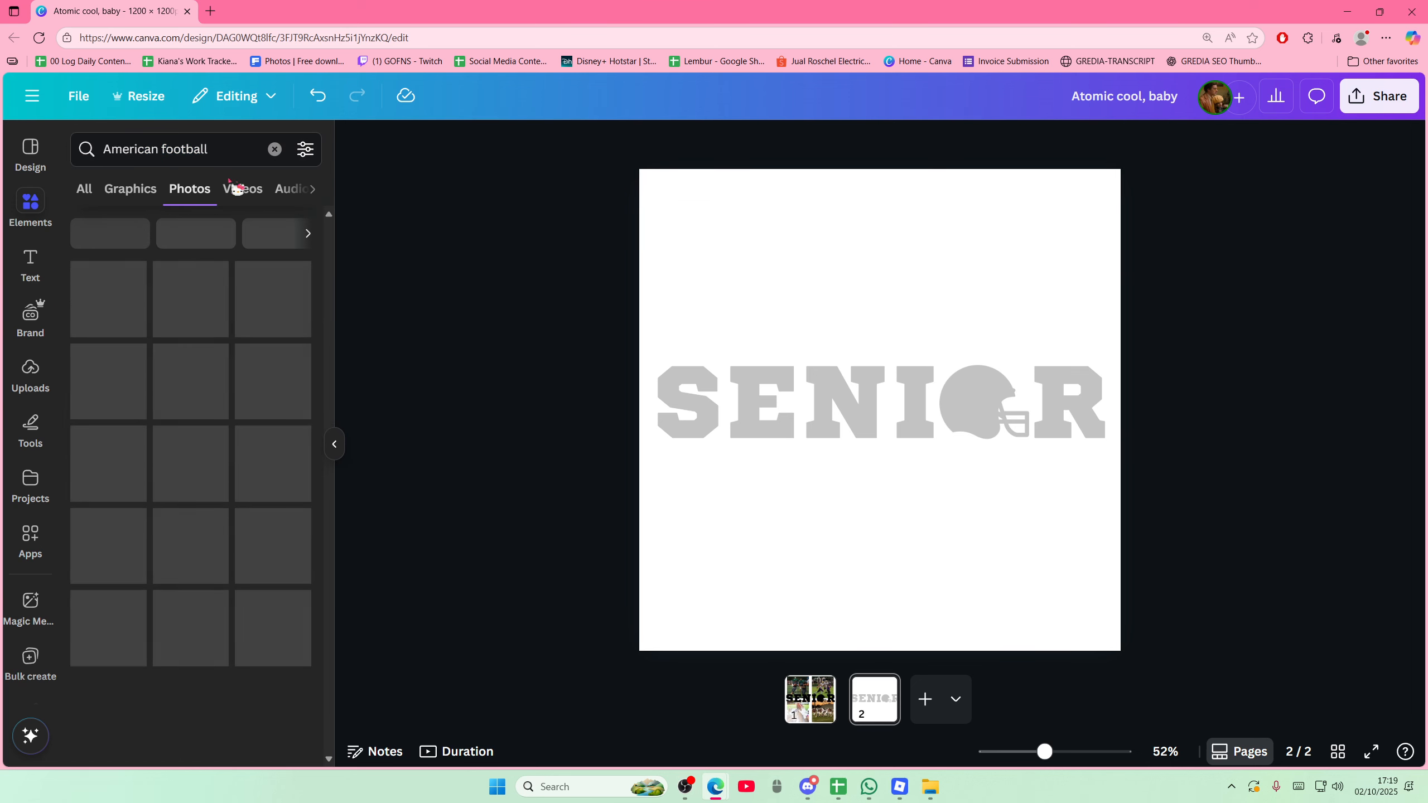
Add the stadium photo of the red-jerseyed player with crossed arms and crop both sides closely around the player
scroll(219, 458, down, 5)
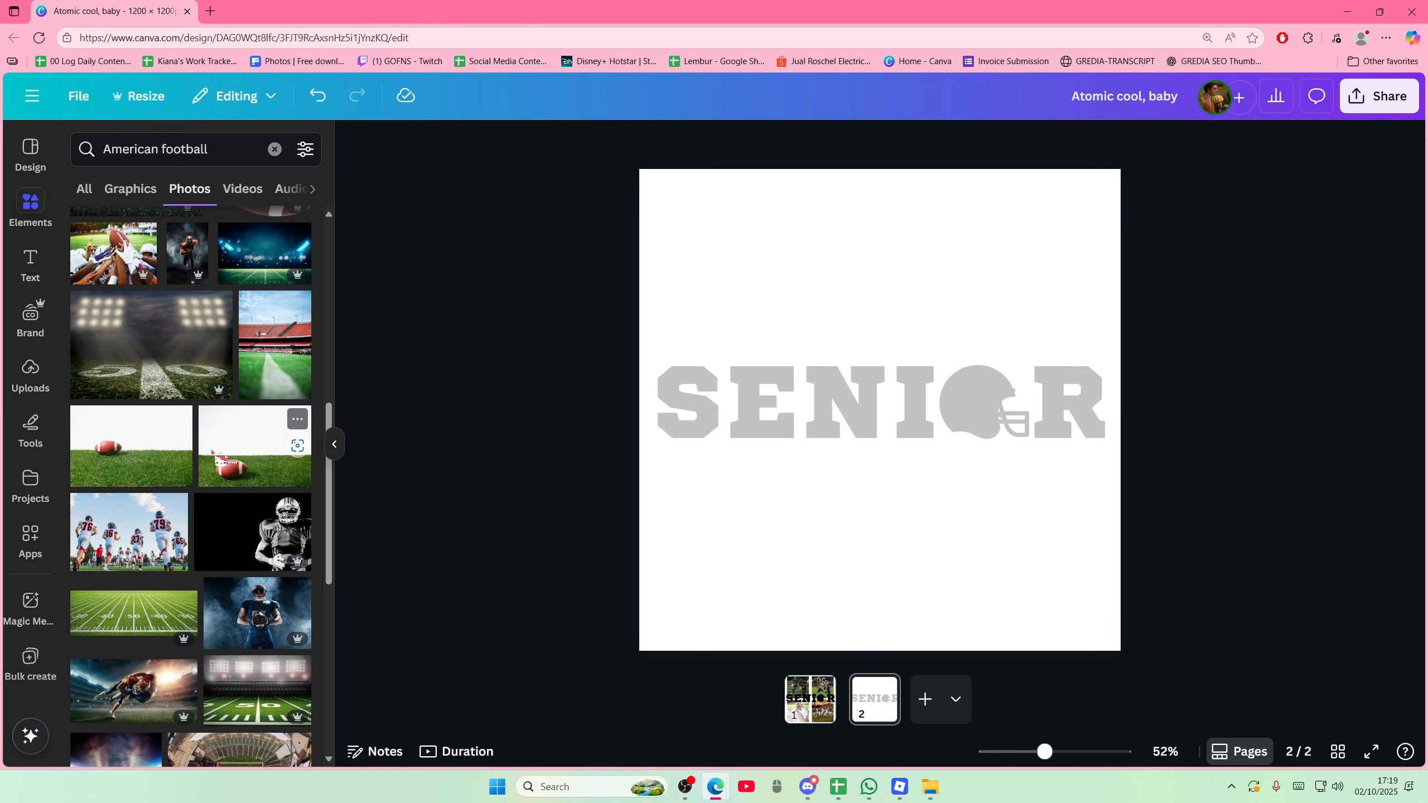
scroll(217, 458, down, 10)
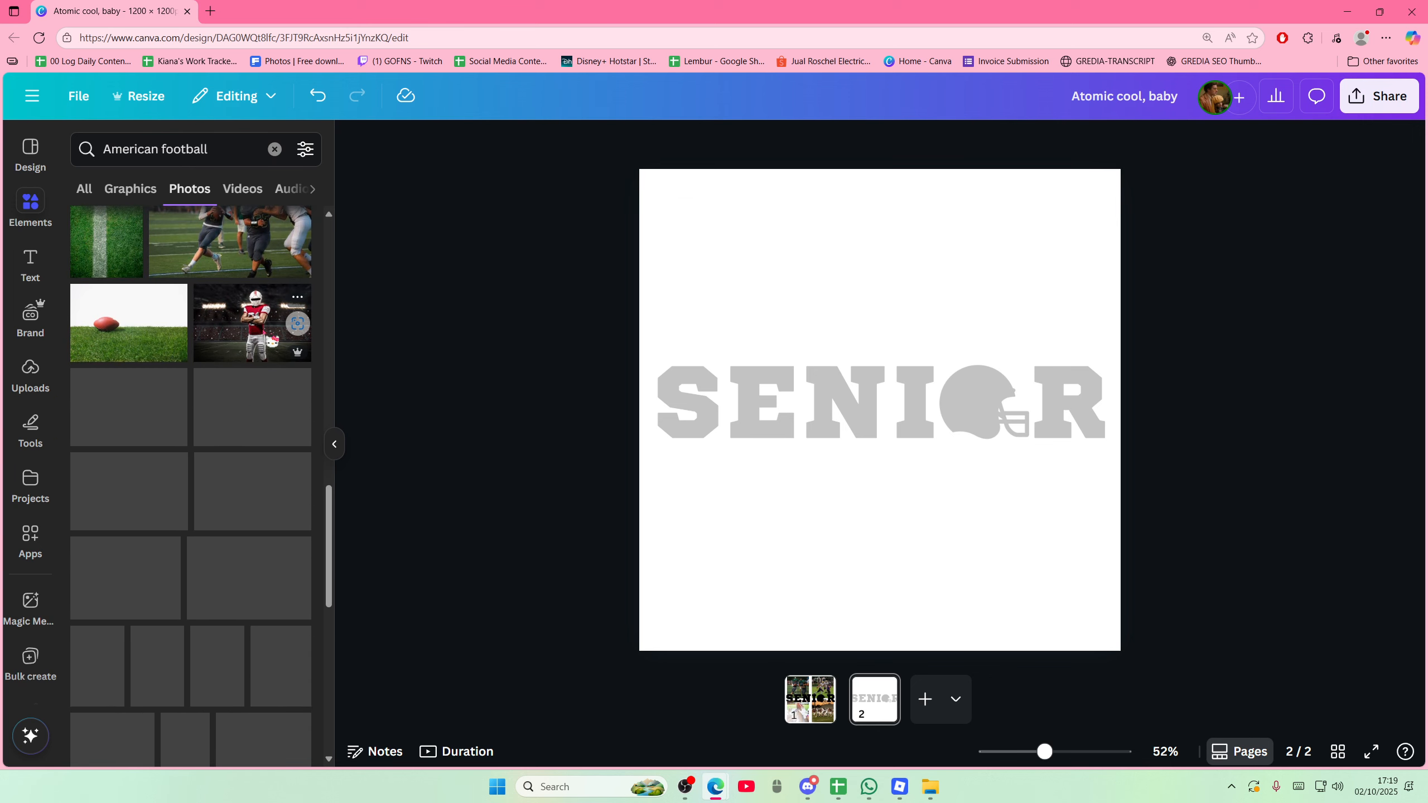
click(270, 337)
drag(1071, 410, 972, 410)
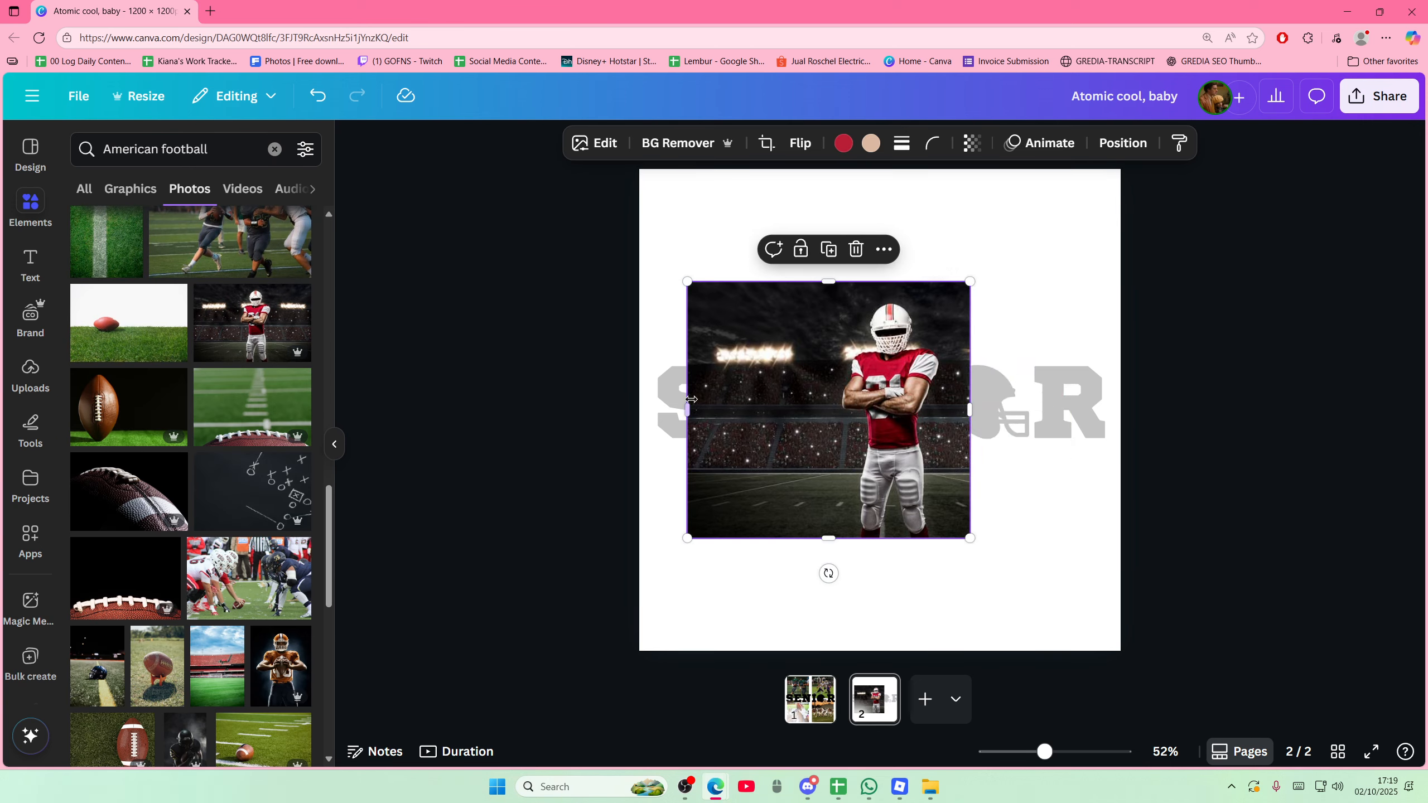
drag(687, 410, 798, 410)
Scale the cropped player photo to about 184 by 276 and position it centred over the letter S
drag(966, 538, 828, 400)
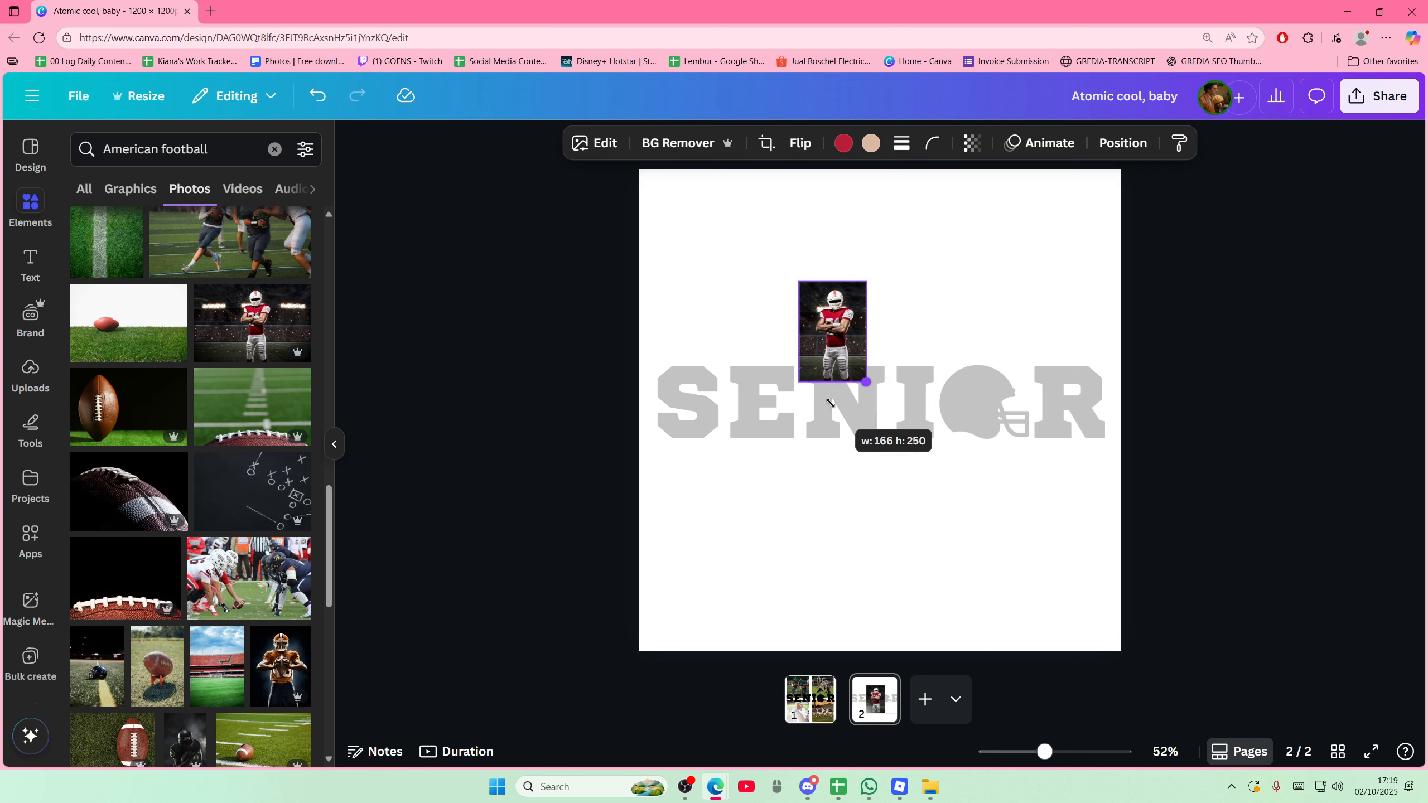
drag(833, 351, 729, 471)
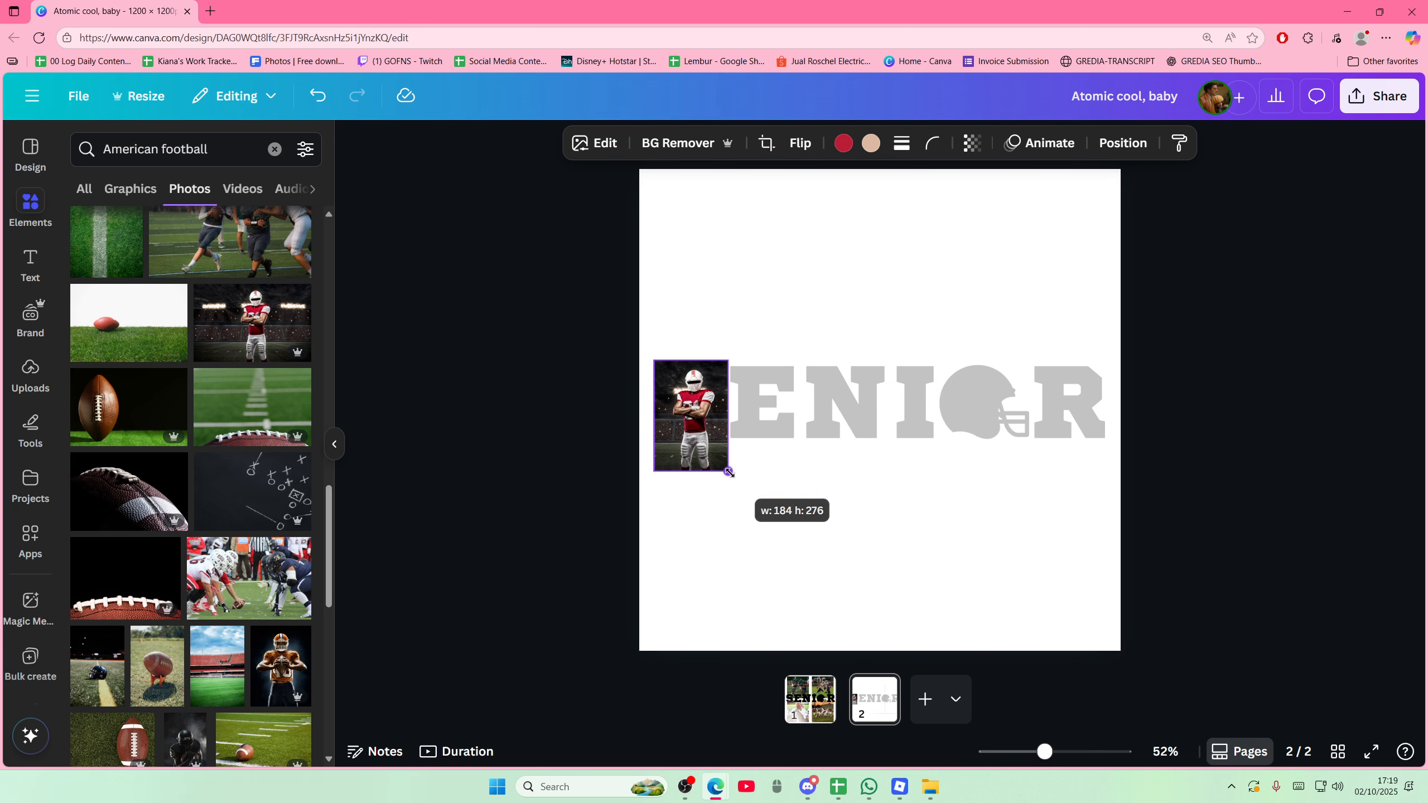
drag(691, 423, 688, 409)
click(525, 395)
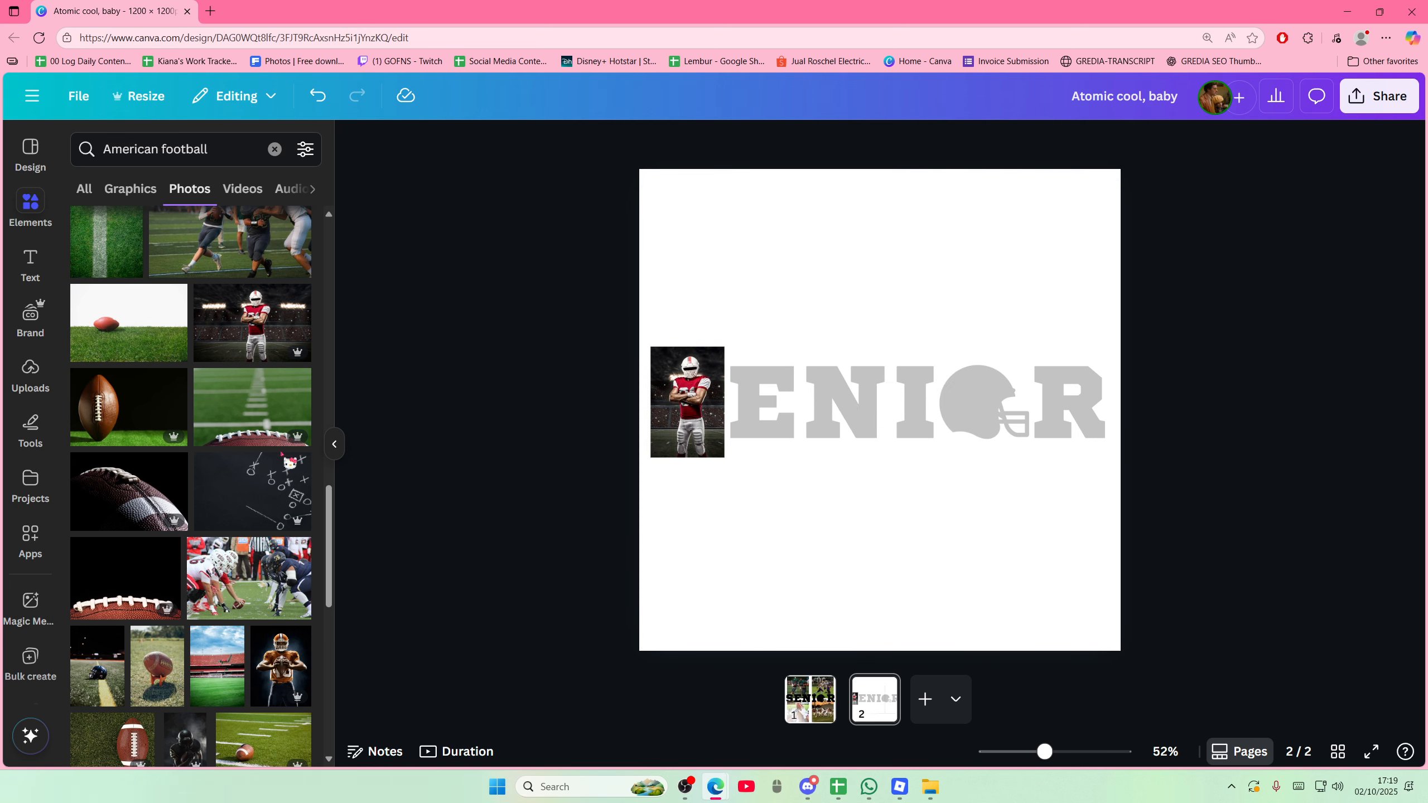
Add the photo of the navy-jerseyed ball carrier and crop it closely around that player to about 266 by 590
scroll(275, 626, down, 5)
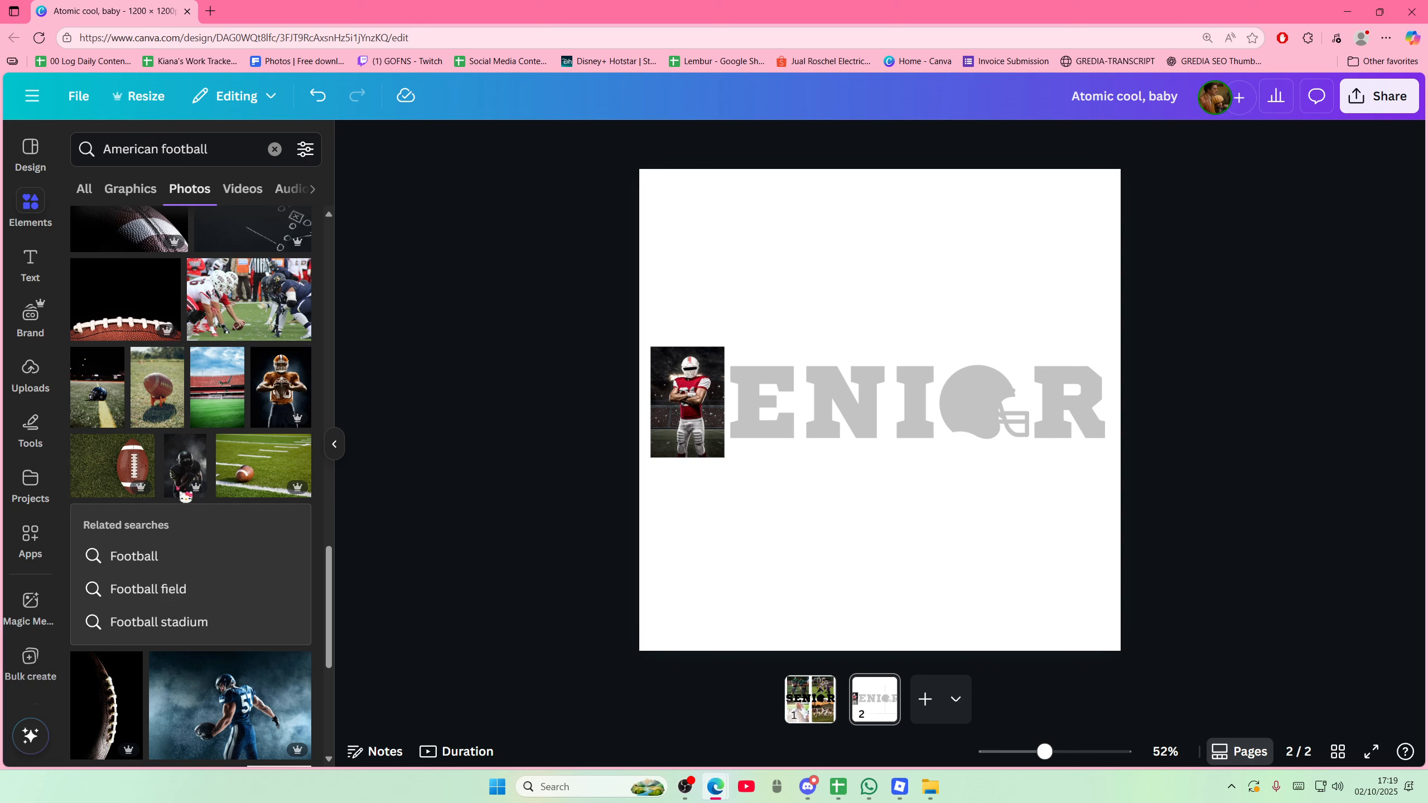
scroll(219, 509, down, 8)
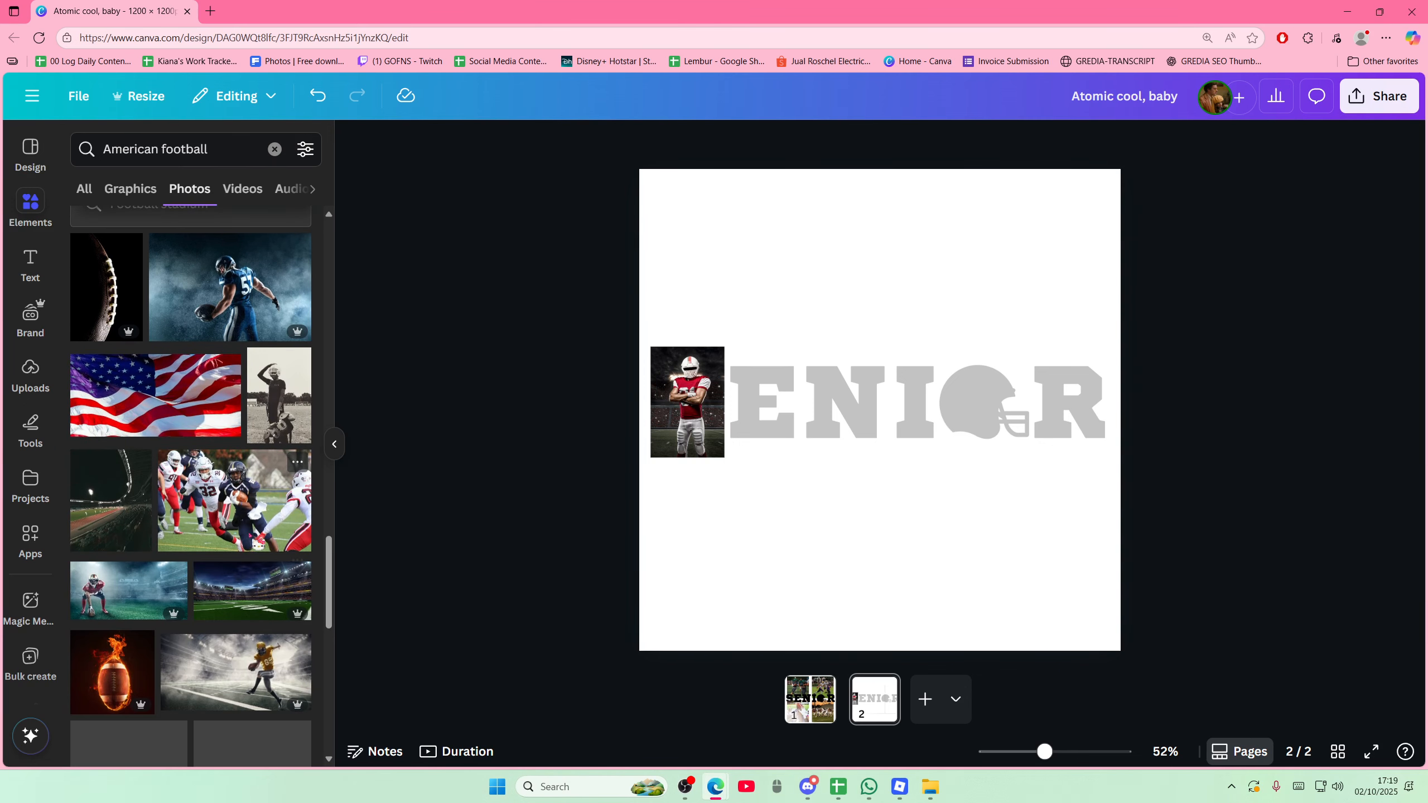
click(234, 500)
drag(1072, 409, 959, 410)
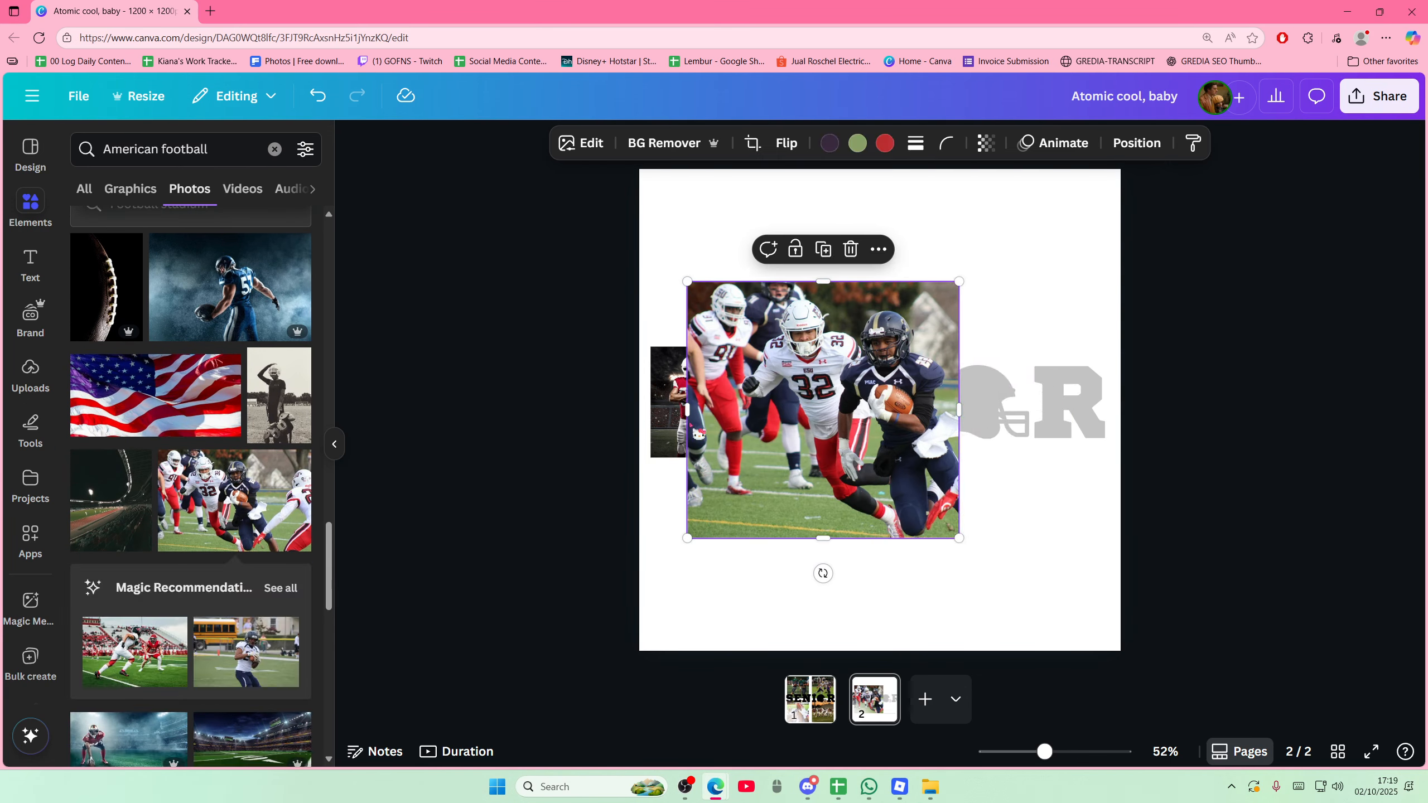
drag(683, 404, 851, 408)
drag(905, 281, 905, 302)
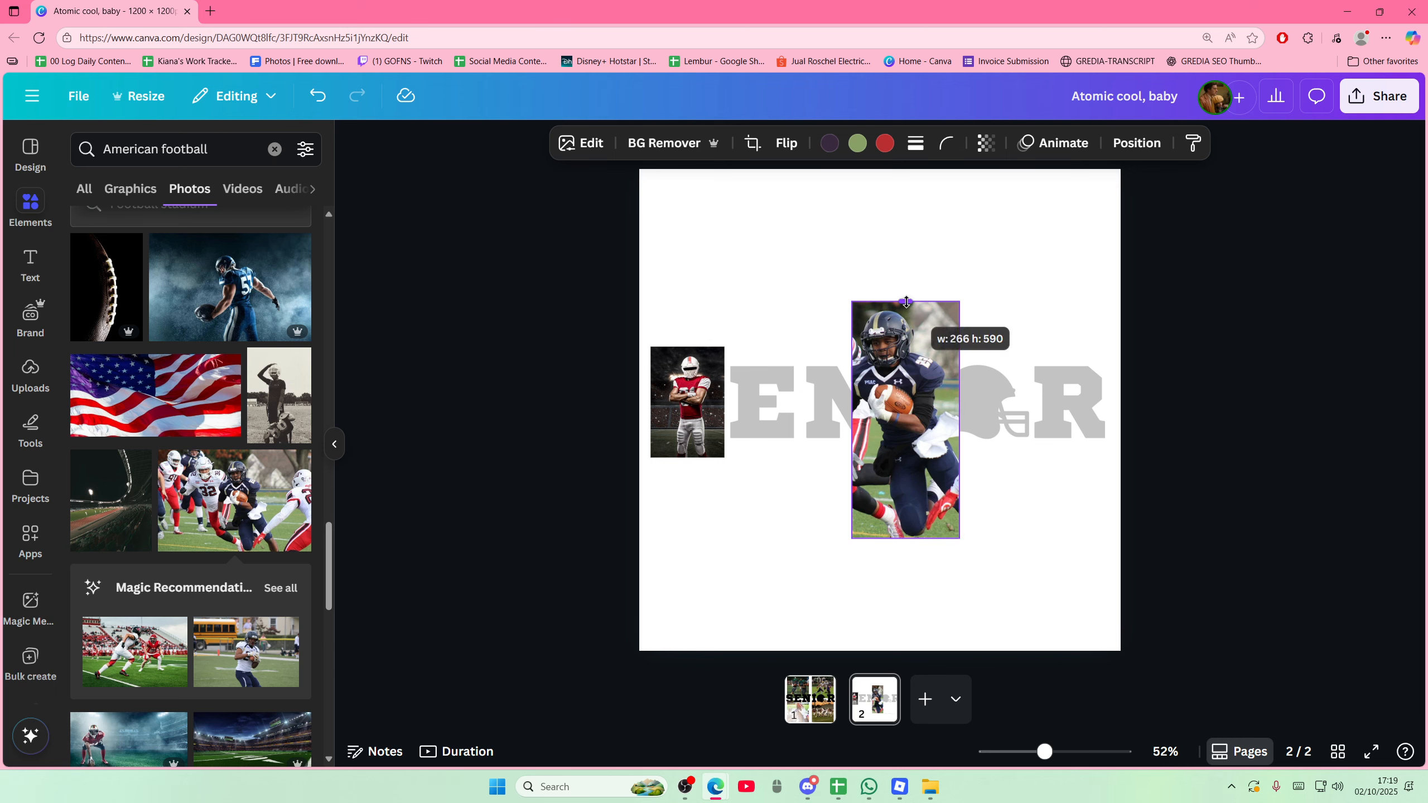
Scale the ball carrier photo down to fit over the letter E and shift the photo over the S slightly downward
drag(959, 539, 923, 458)
drag(912, 433, 783, 457)
drag(795, 404, 790, 427)
double_click(777, 418)
click(908, 526)
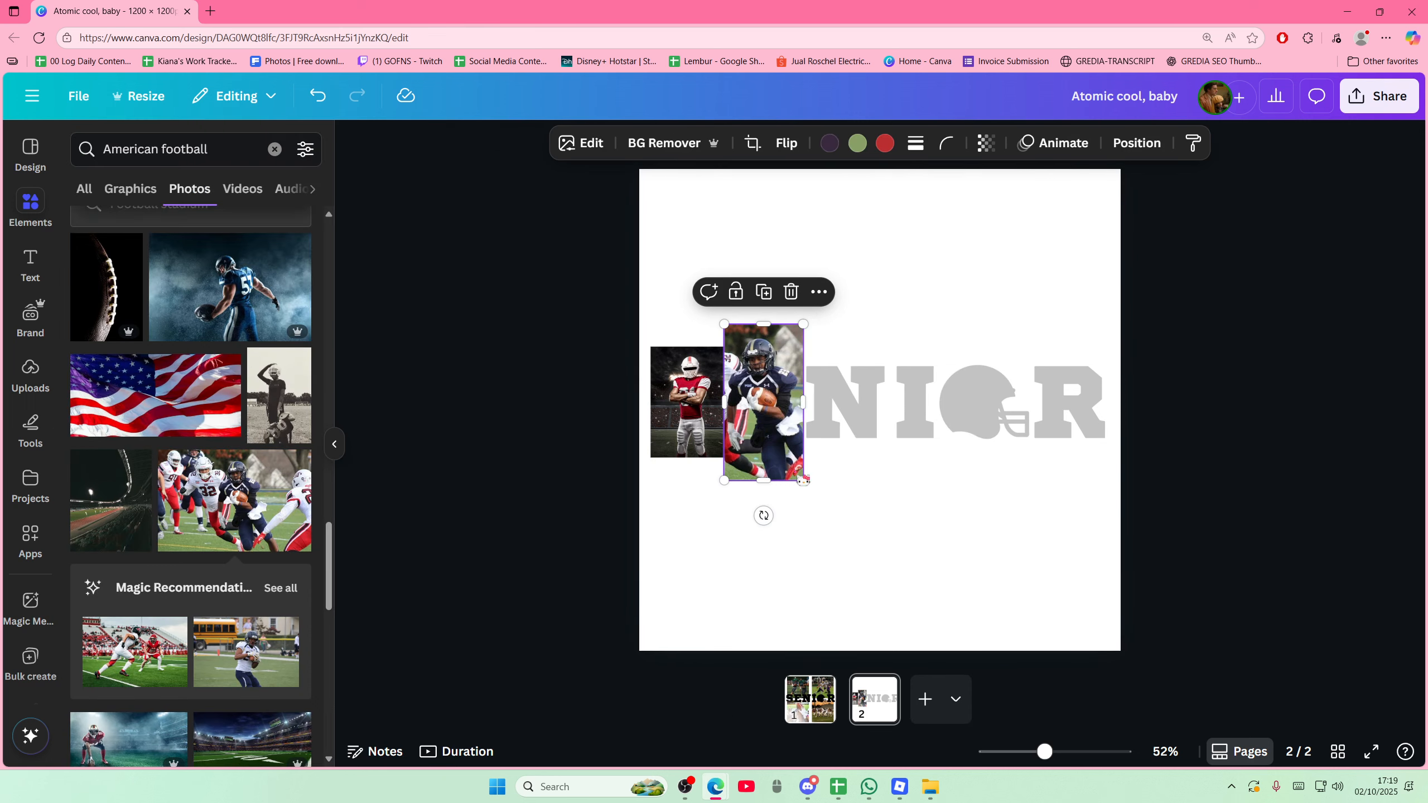
drag(803, 480, 785, 466)
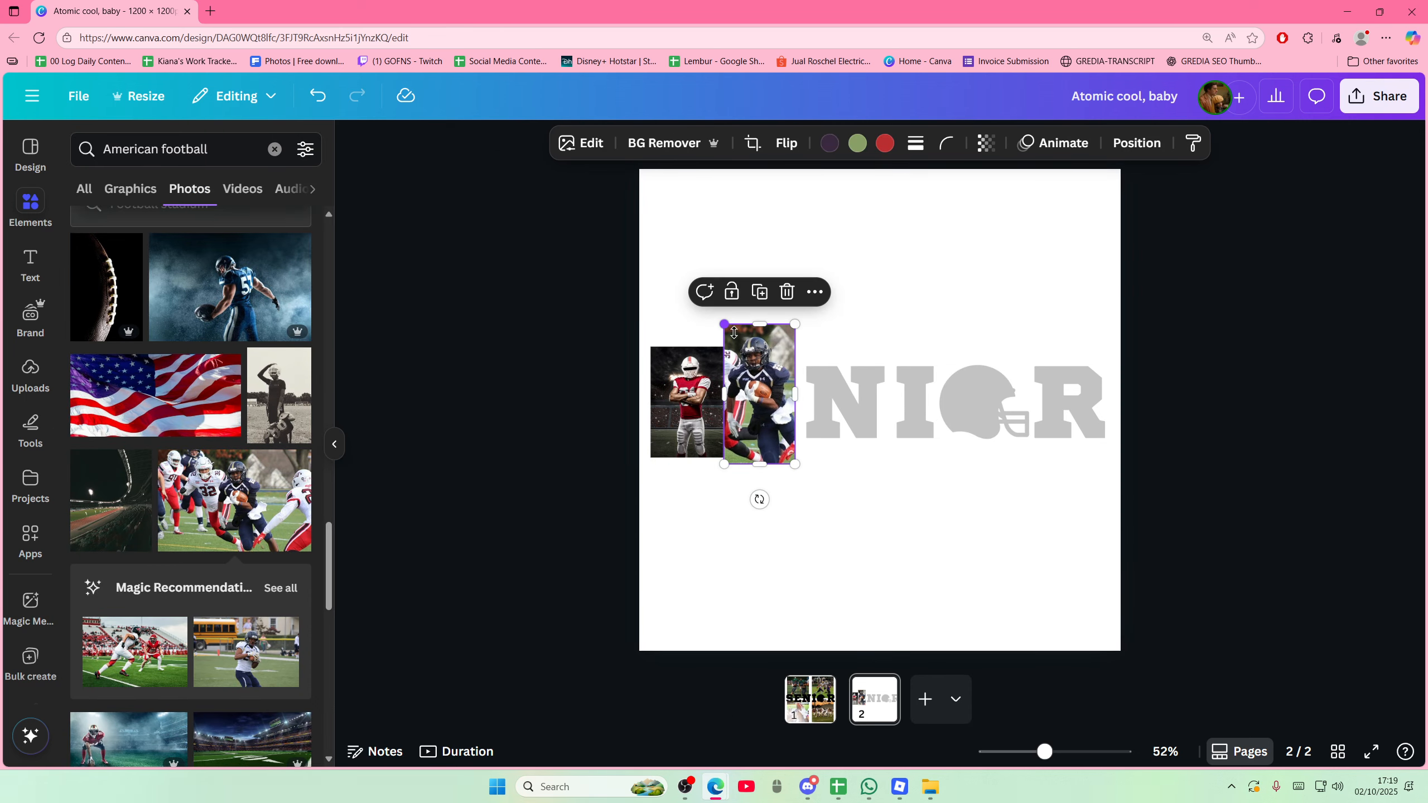
mouse_move(733, 332)
mouse_down()
mouse_move(752, 375)
mouse_move(739, 344)
mouse_up()
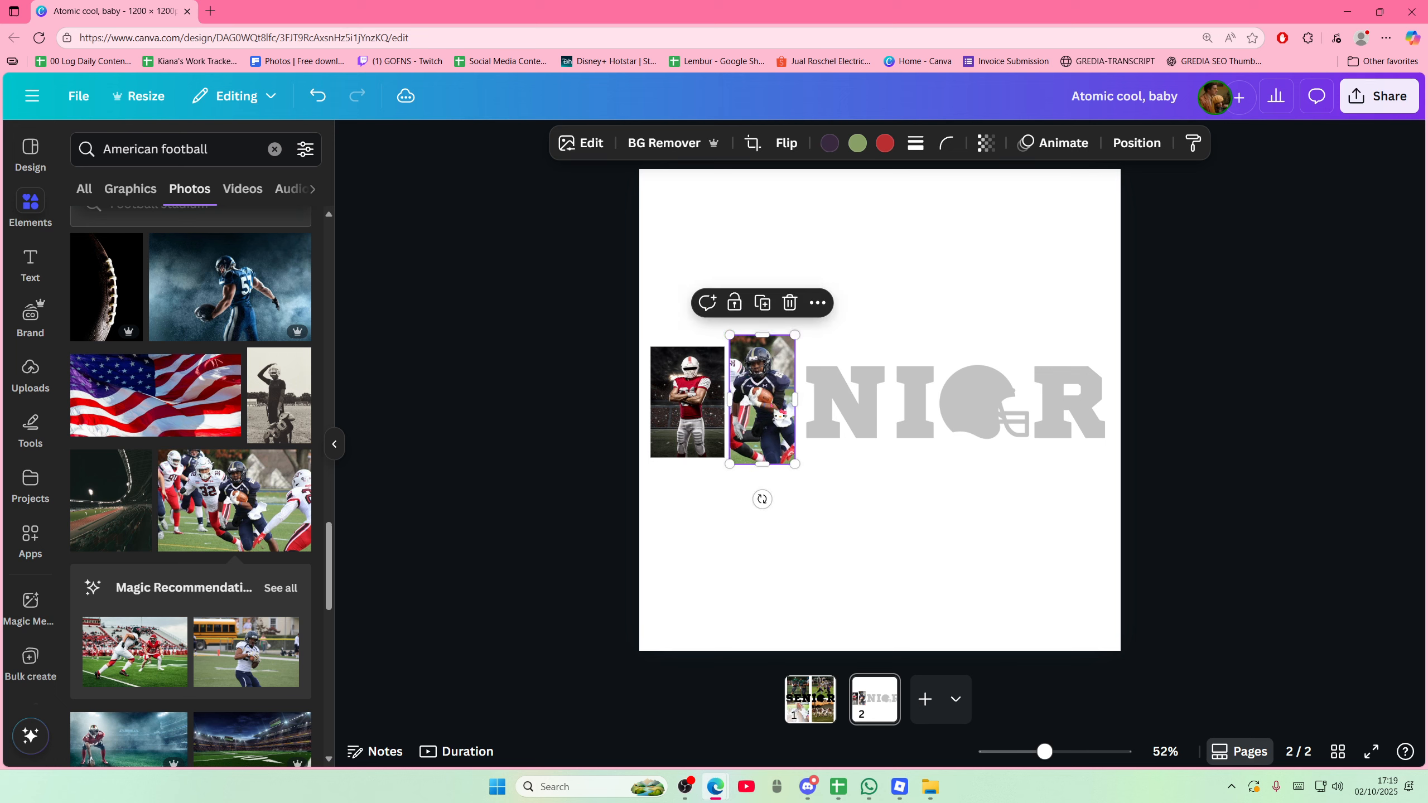
drag(781, 414, 780, 434)
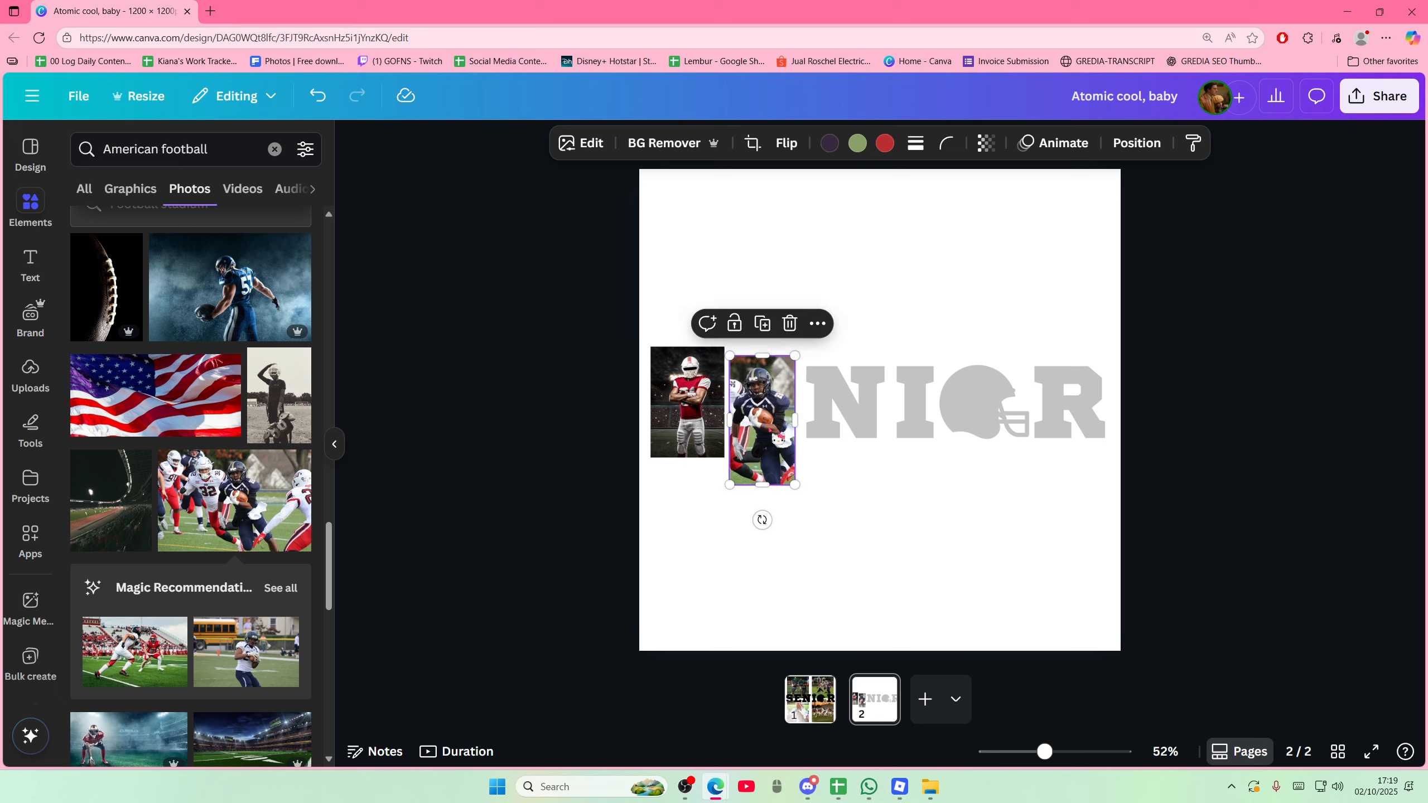
click(700, 450)
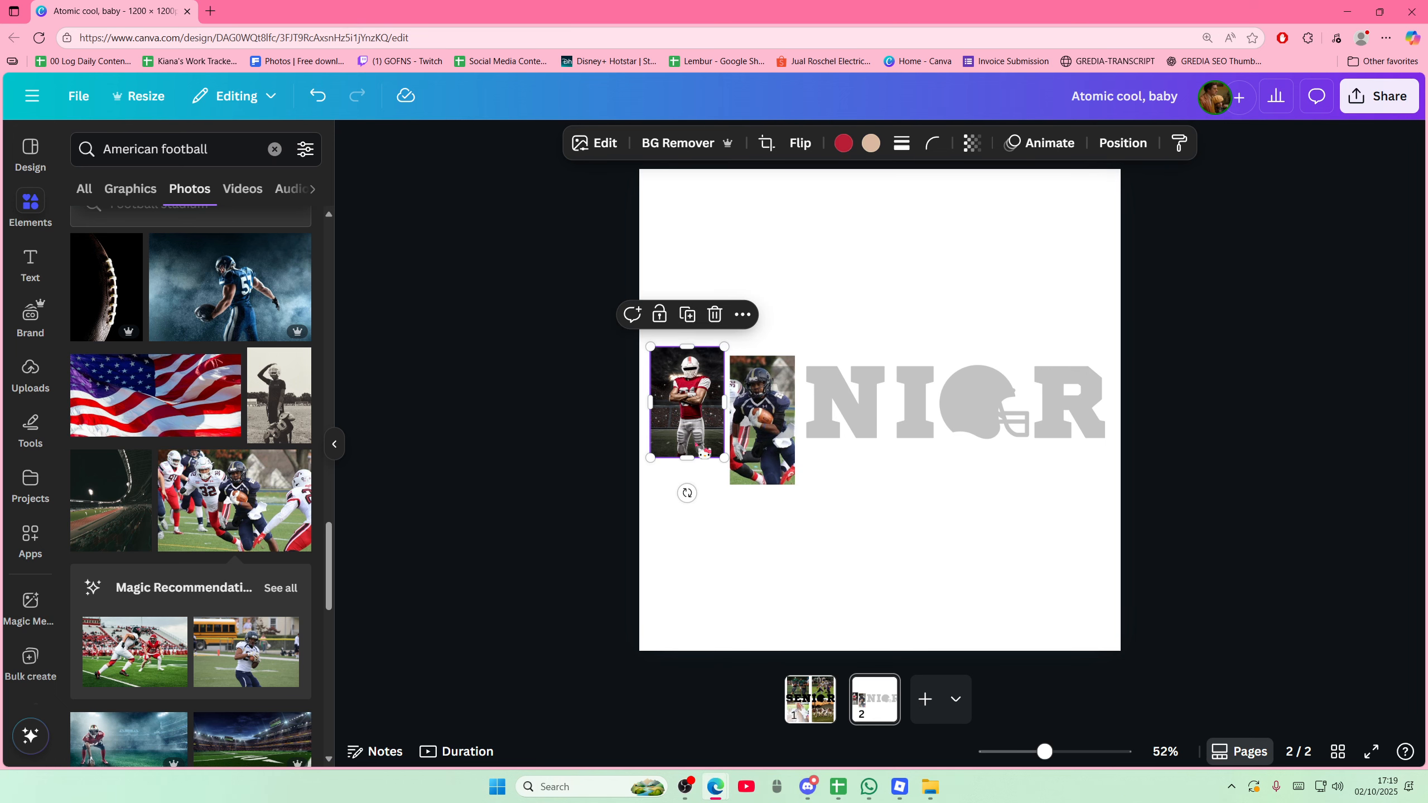
click(787, 534)
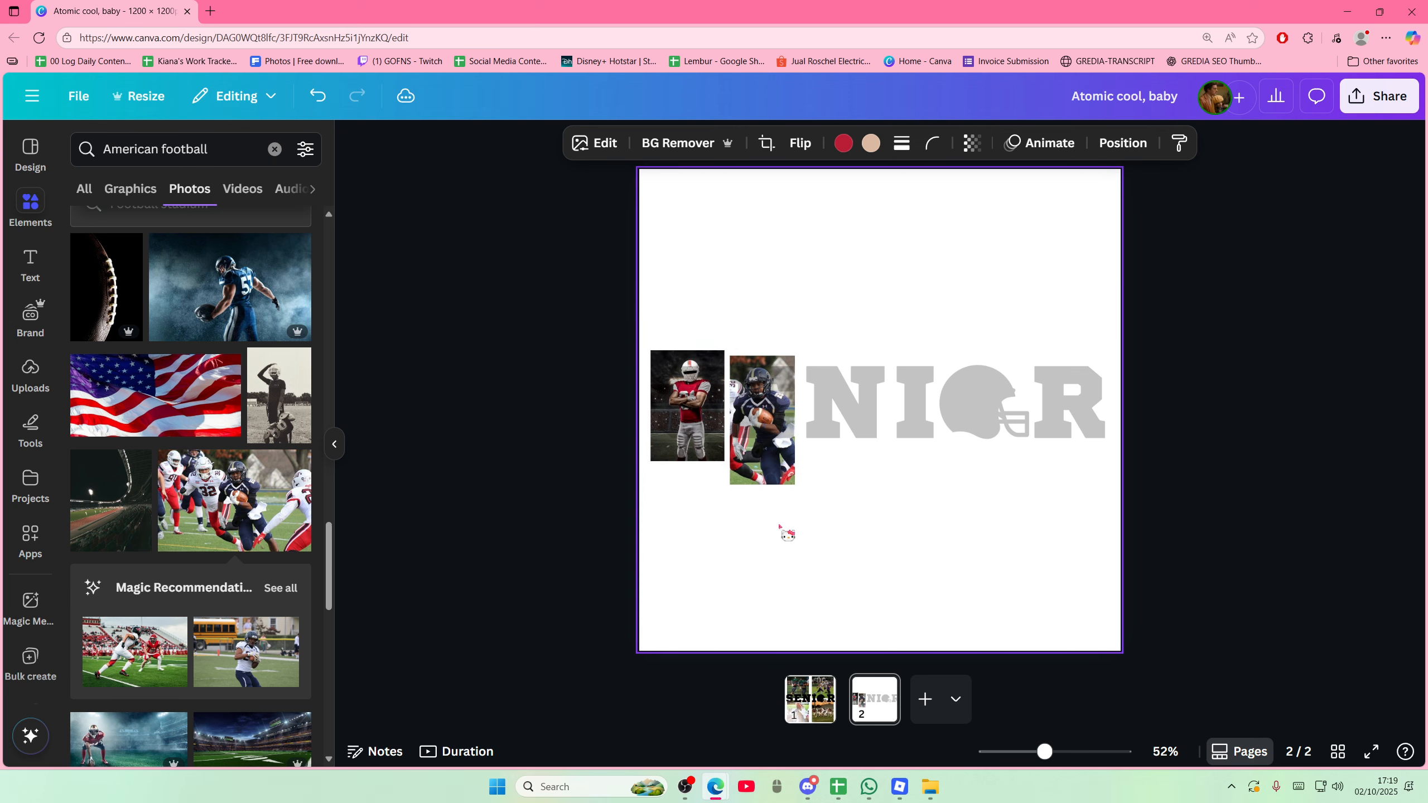
Add the scrimmage-line photo with gold helmets, scale it down and crop it to cover the letter N
scroll(252, 499, down, 5)
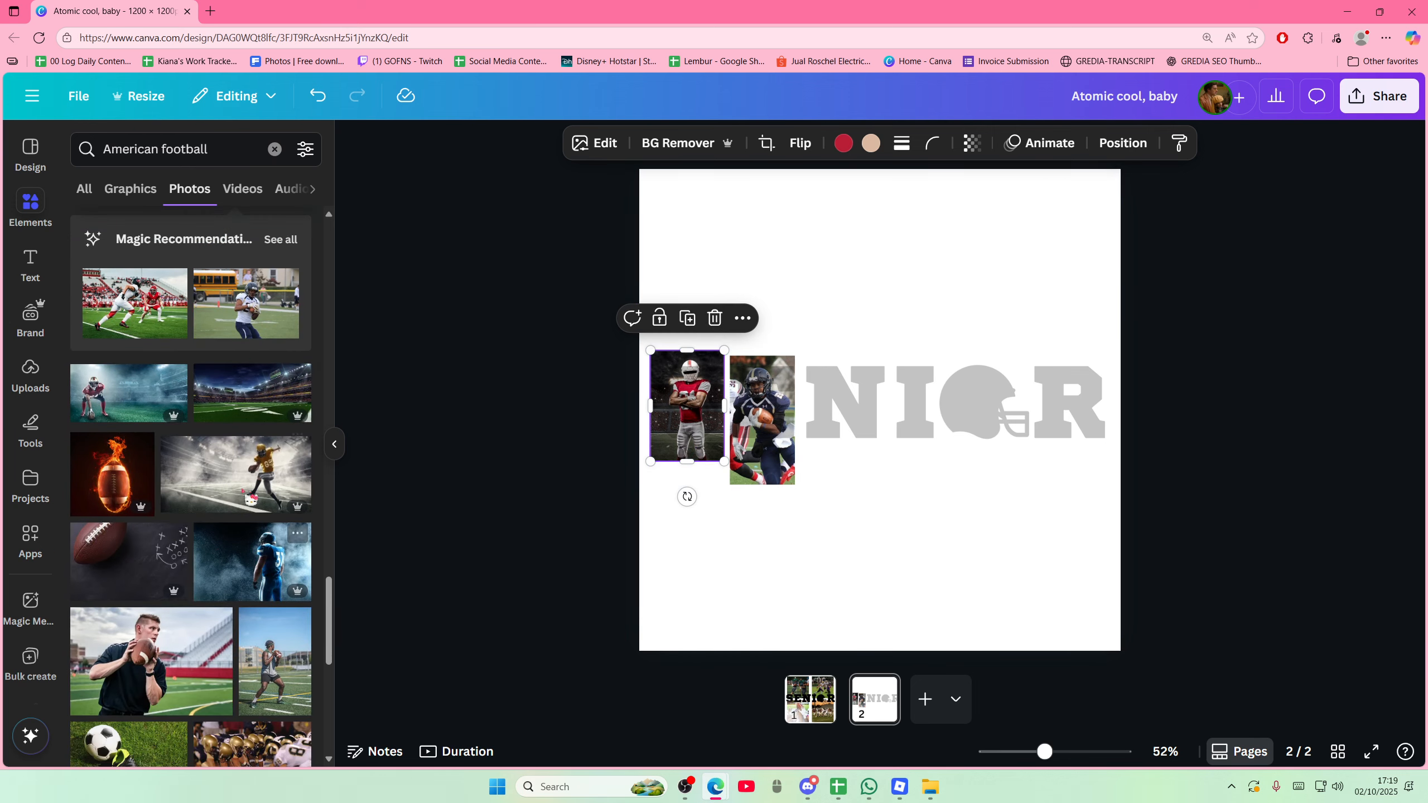
scroll(237, 573, down, 4)
click(250, 483)
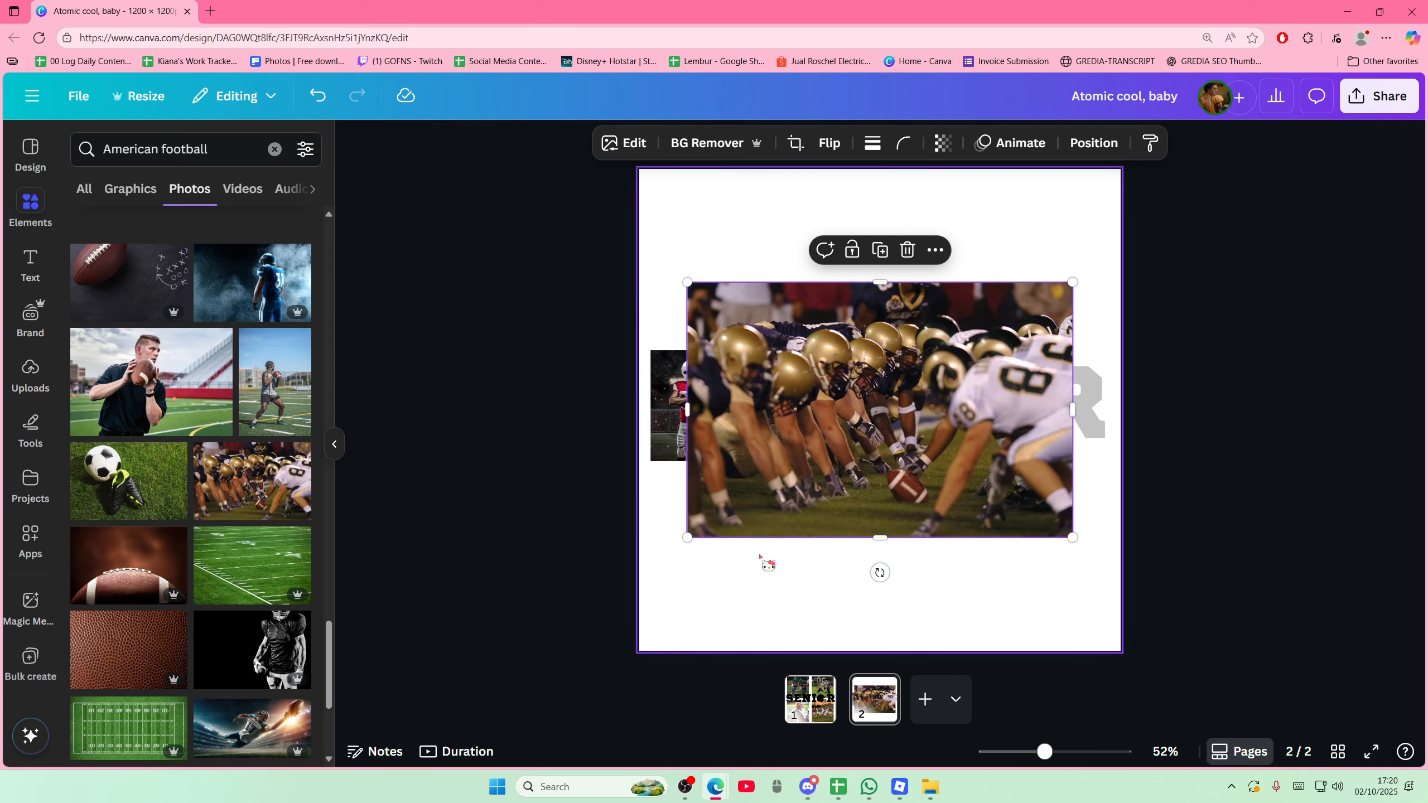
drag(1066, 533, 841, 420)
double_click(871, 419)
click(1198, 450)
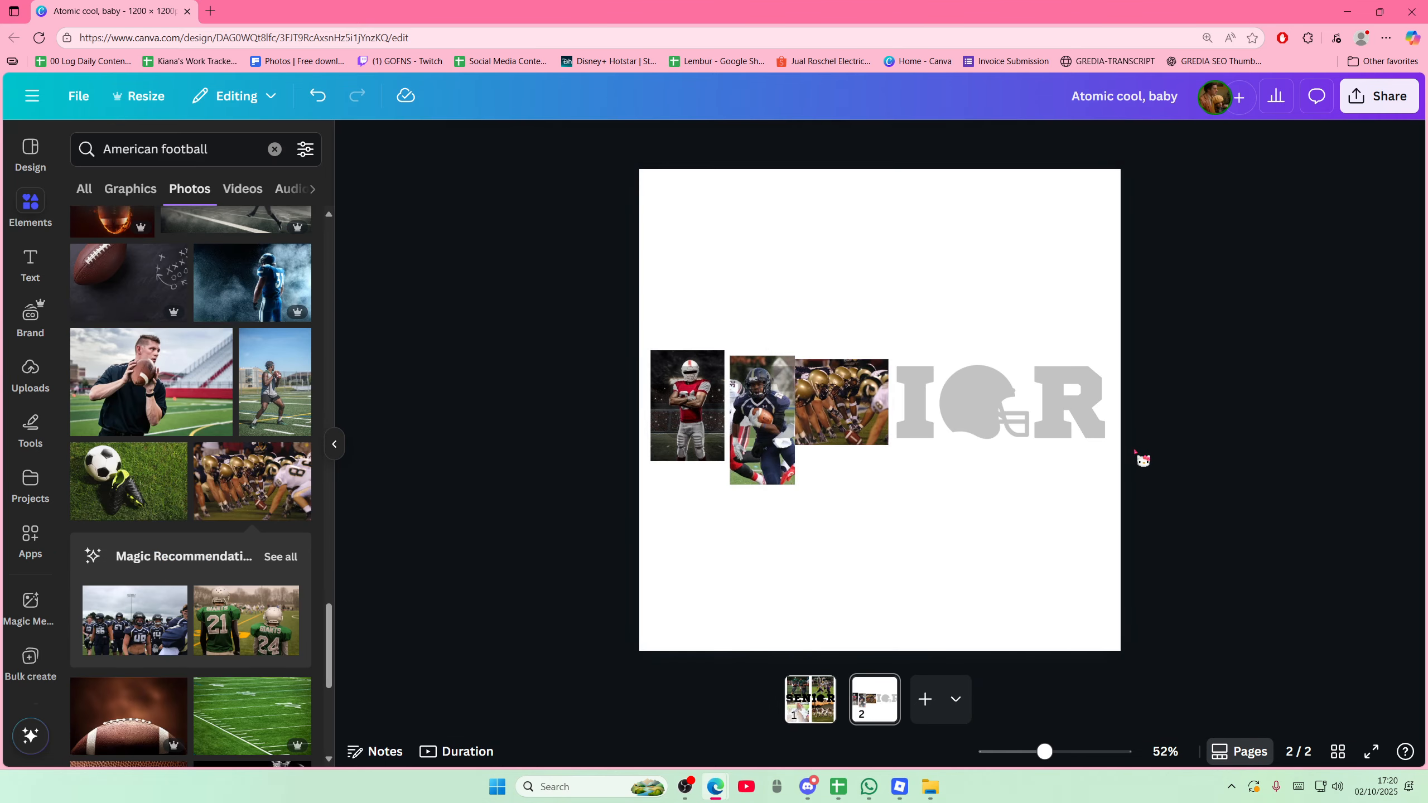
Add the photo of the pointing player number 83, scale it down and crop it narrowly to cover the letter I
scroll(245, 544, down, 5)
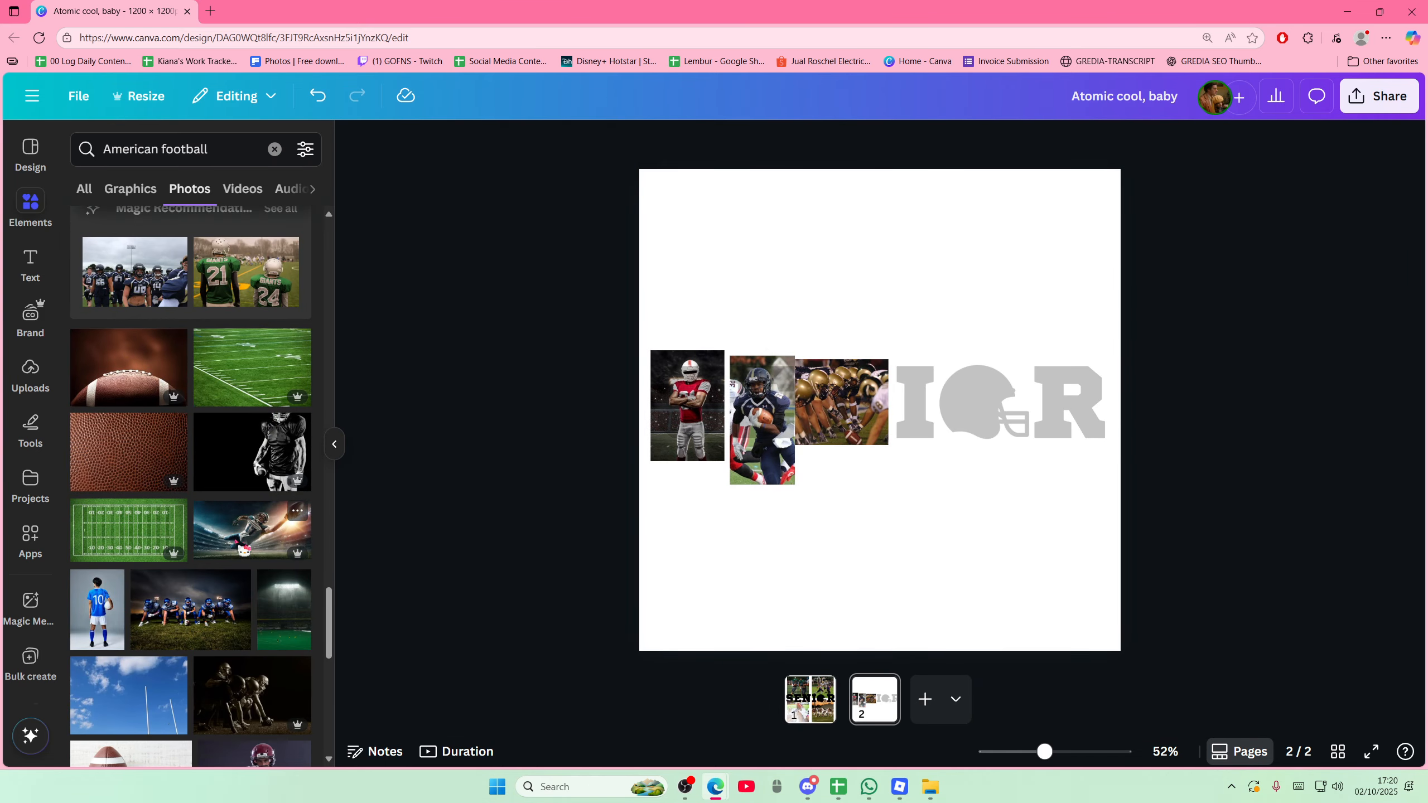
scroll(243, 545, down, 3)
click(255, 574)
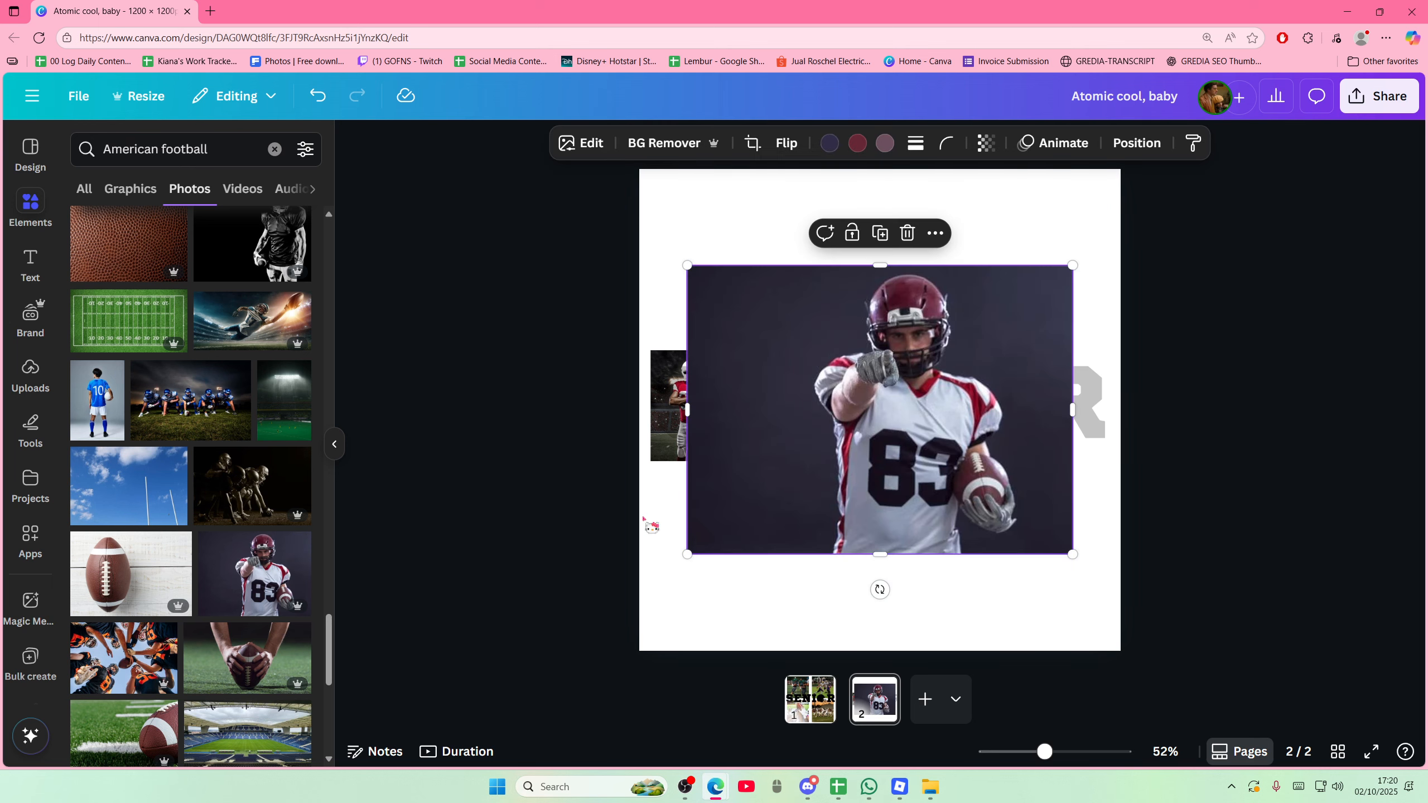
drag(688, 265, 942, 457)
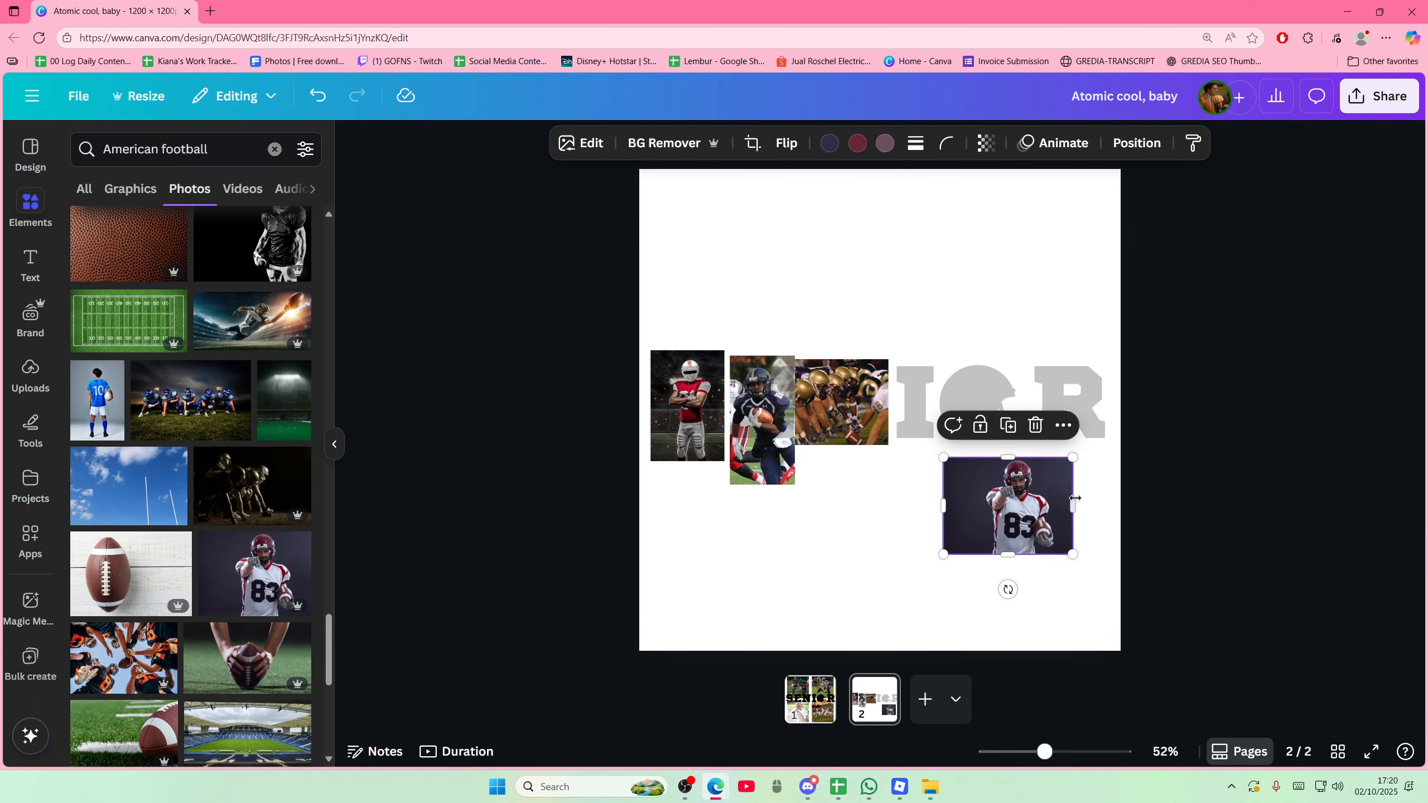
drag(1069, 503, 1032, 502)
drag(943, 506, 916, 406)
click(1201, 429)
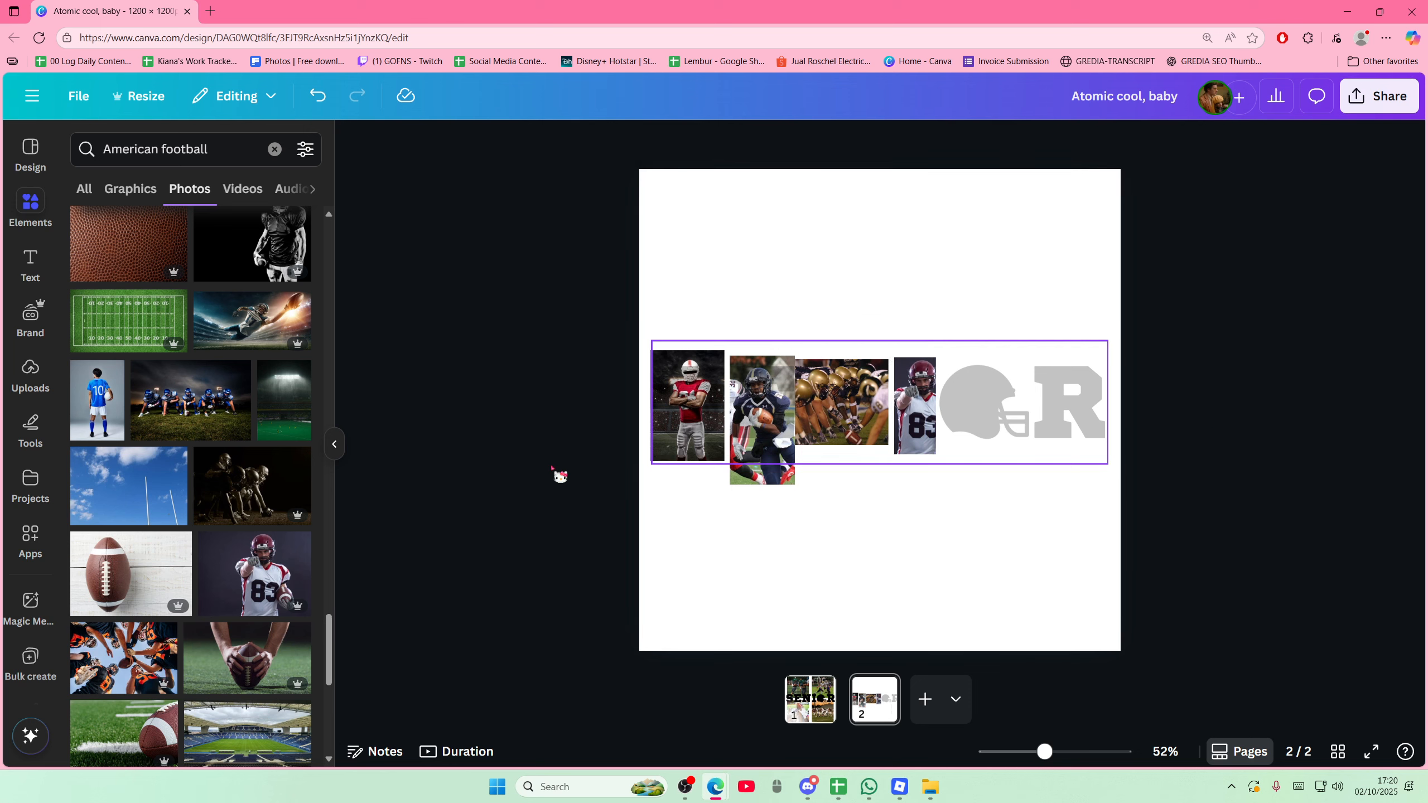
Add the low-angle team huddle photo, scale it down and crop it to cover the helmet O
scroll(240, 572, down, 1)
scroll(191, 507, down, 3)
click(124, 449)
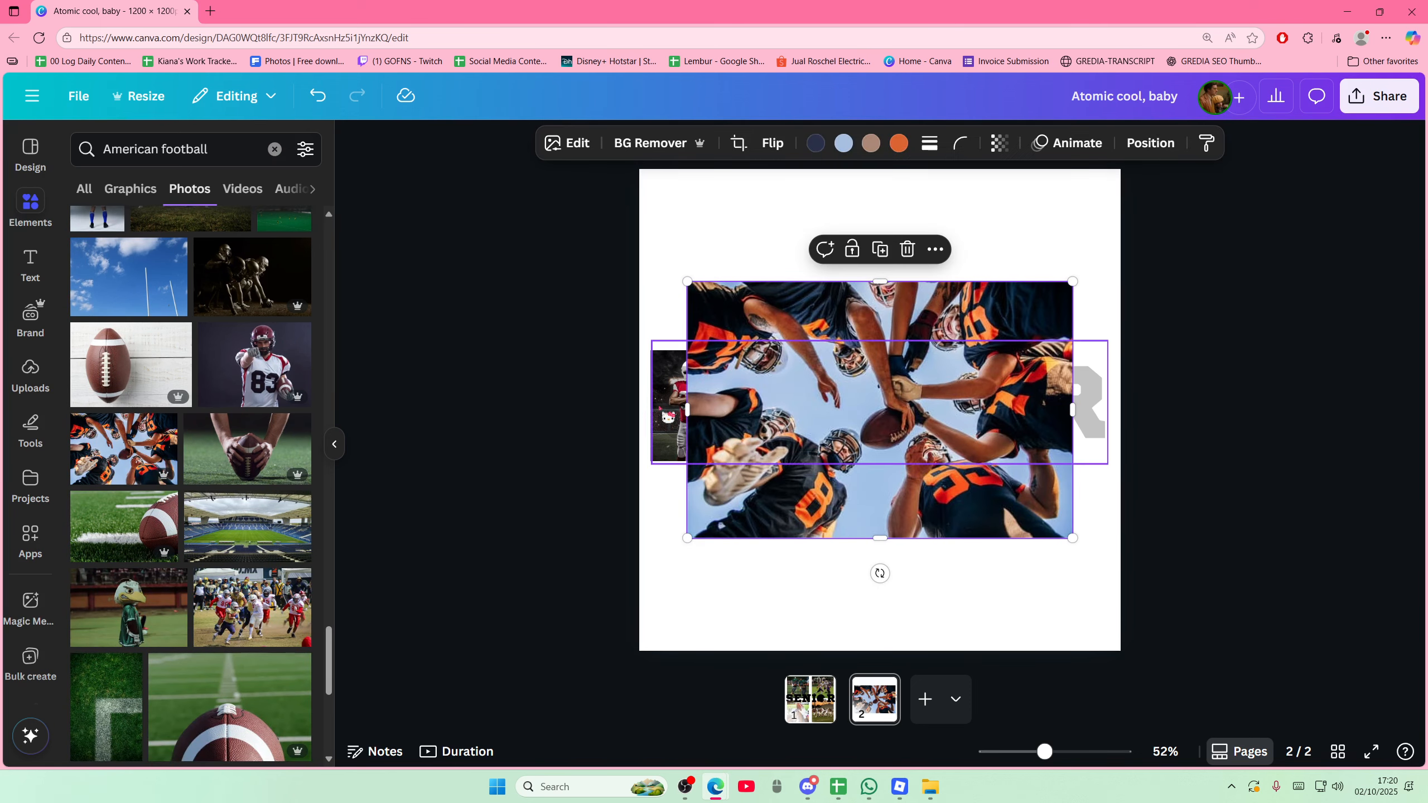
drag(688, 283, 941, 452)
drag(1010, 513, 1027, 428)
mouse_move(941, 417)
mouse_down()
mouse_move(956, 417)
mouse_move(941, 417)
mouse_up()
click(1176, 428)
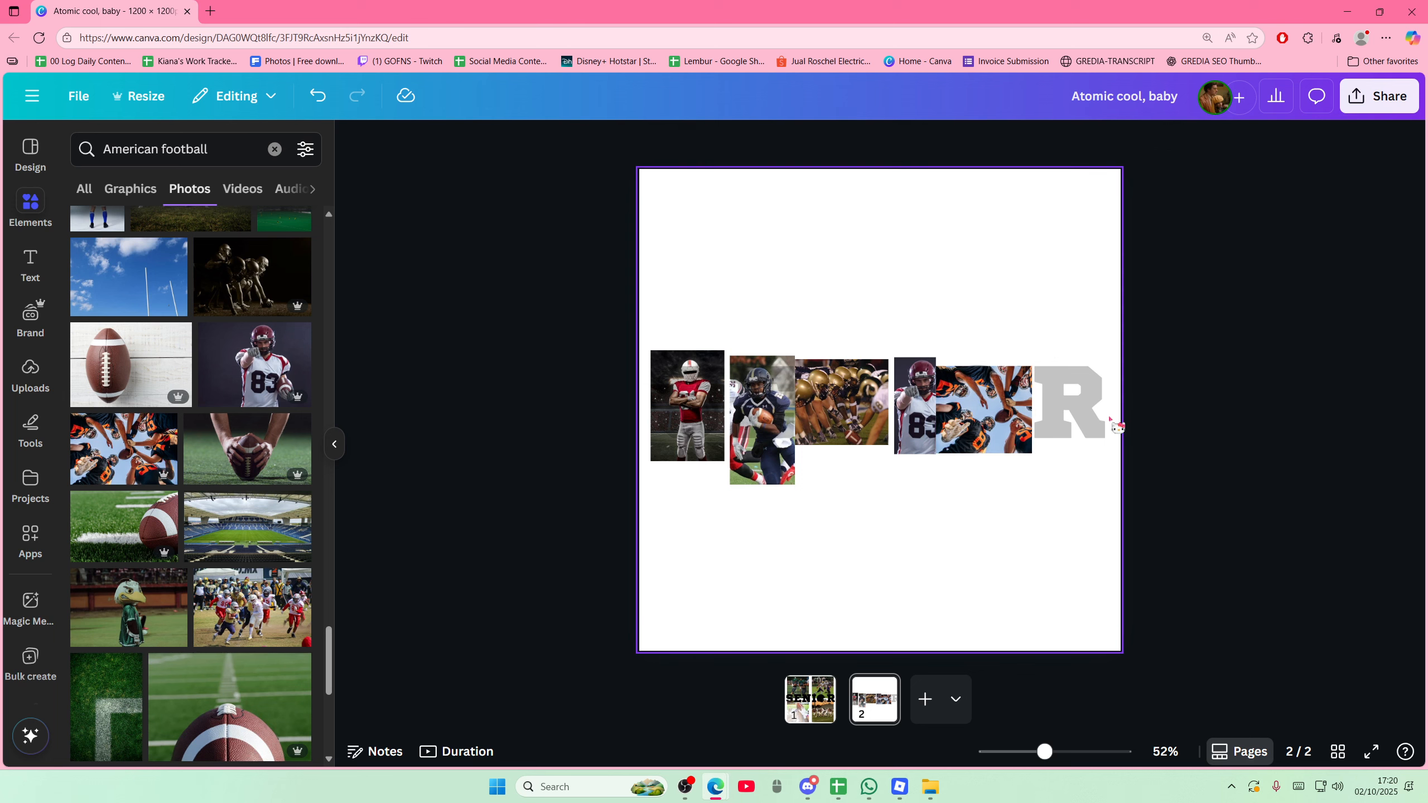
scroll(113, 208, down, 5)
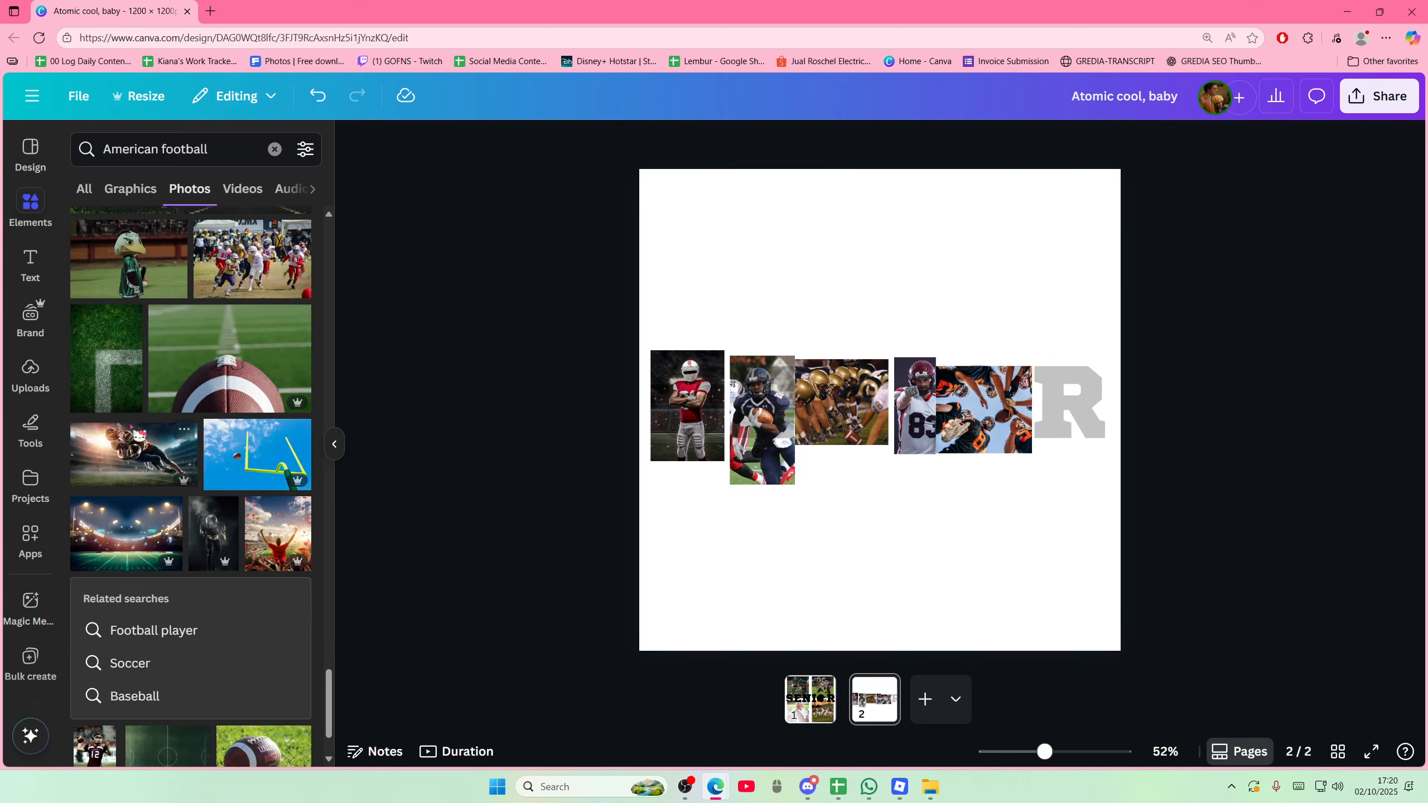
click(228, 381)
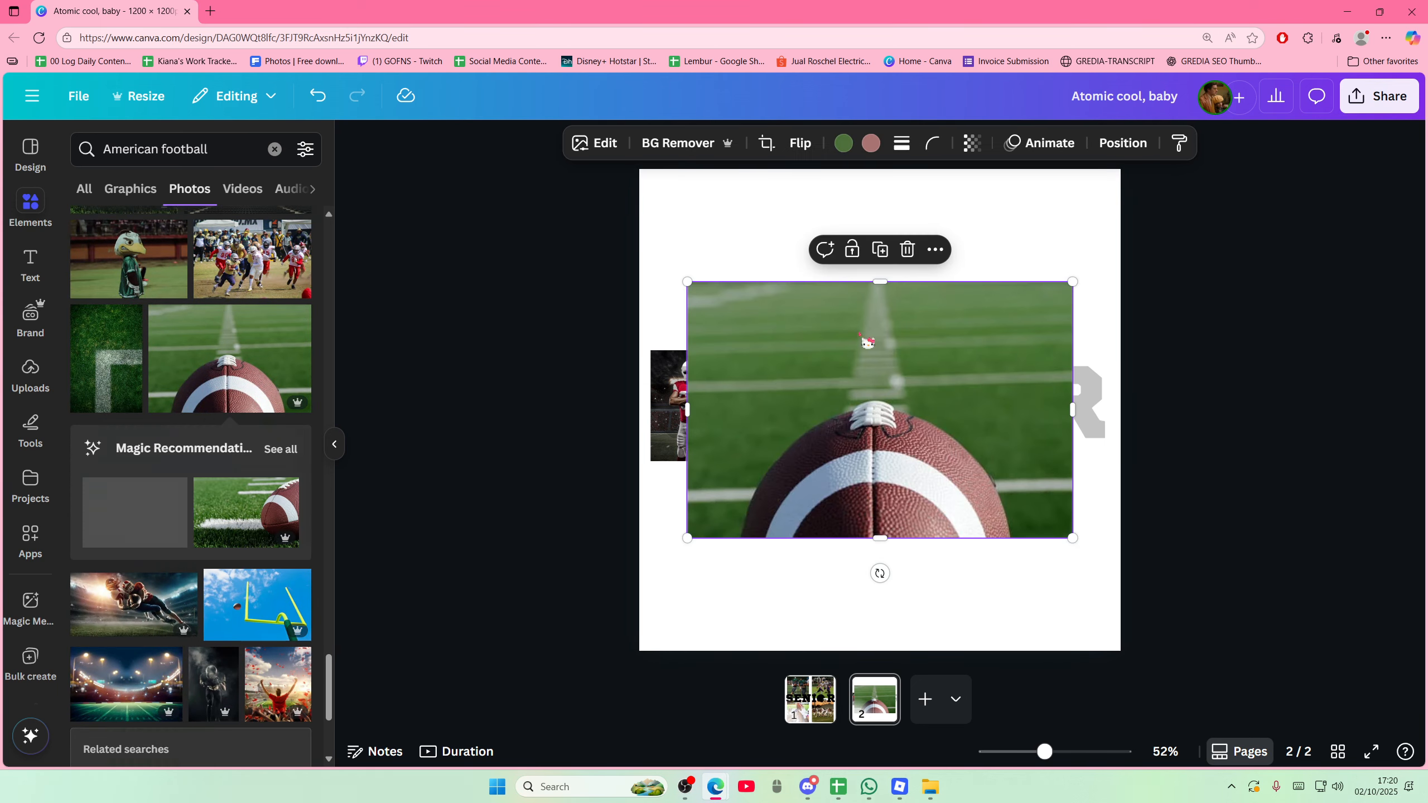
drag(685, 408, 737, 427)
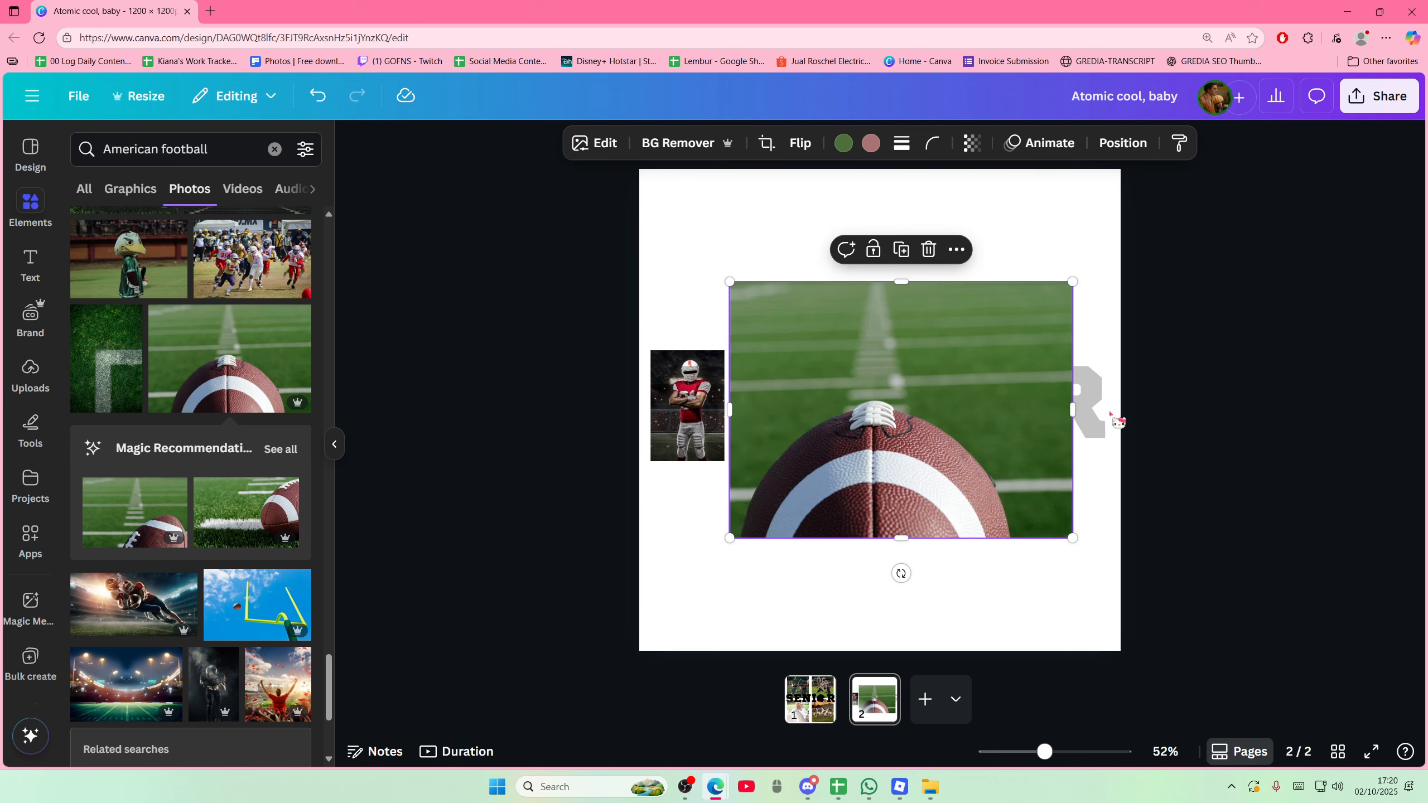
click(1079, 418)
click(1035, 333)
key(Delete)
Add the photo of the maroon-jerseyed player number 12, scale it to about 205 by 308 and place it over the letter R
scroll(192, 507, down, 6)
click(101, 492)
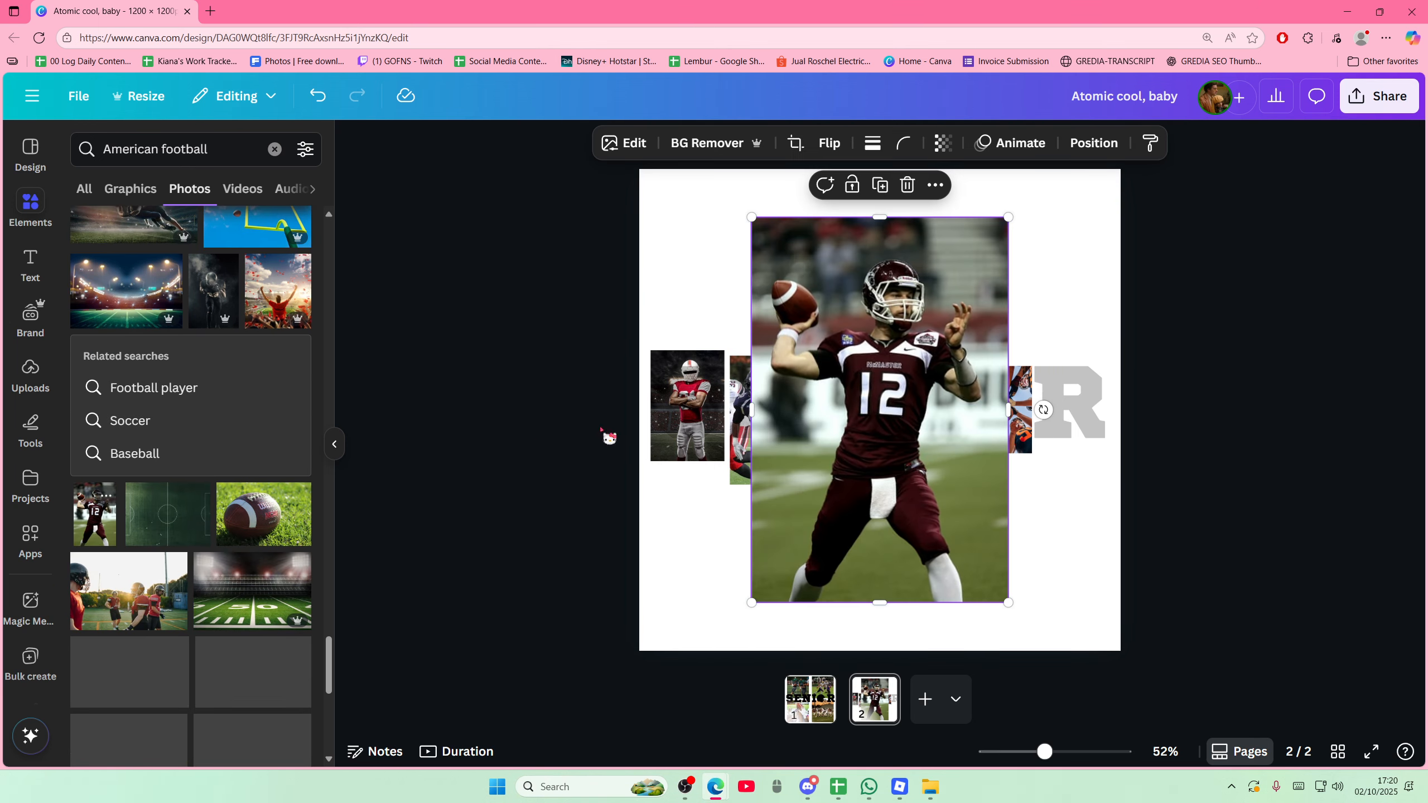
drag(806, 392, 979, 388)
drag(924, 213, 1061, 420)
drag(1091, 491, 1061, 406)
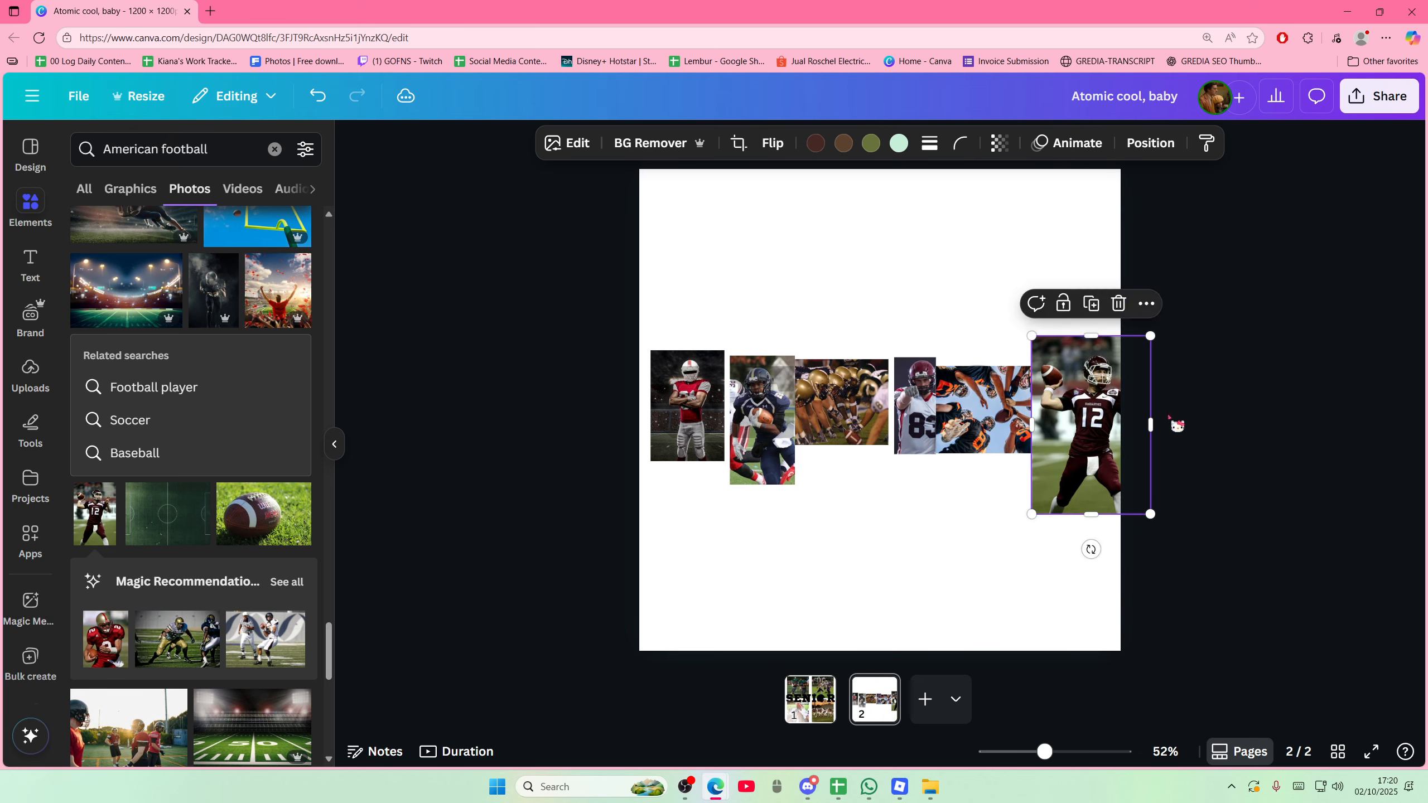
drag(1150, 334, 1116, 391)
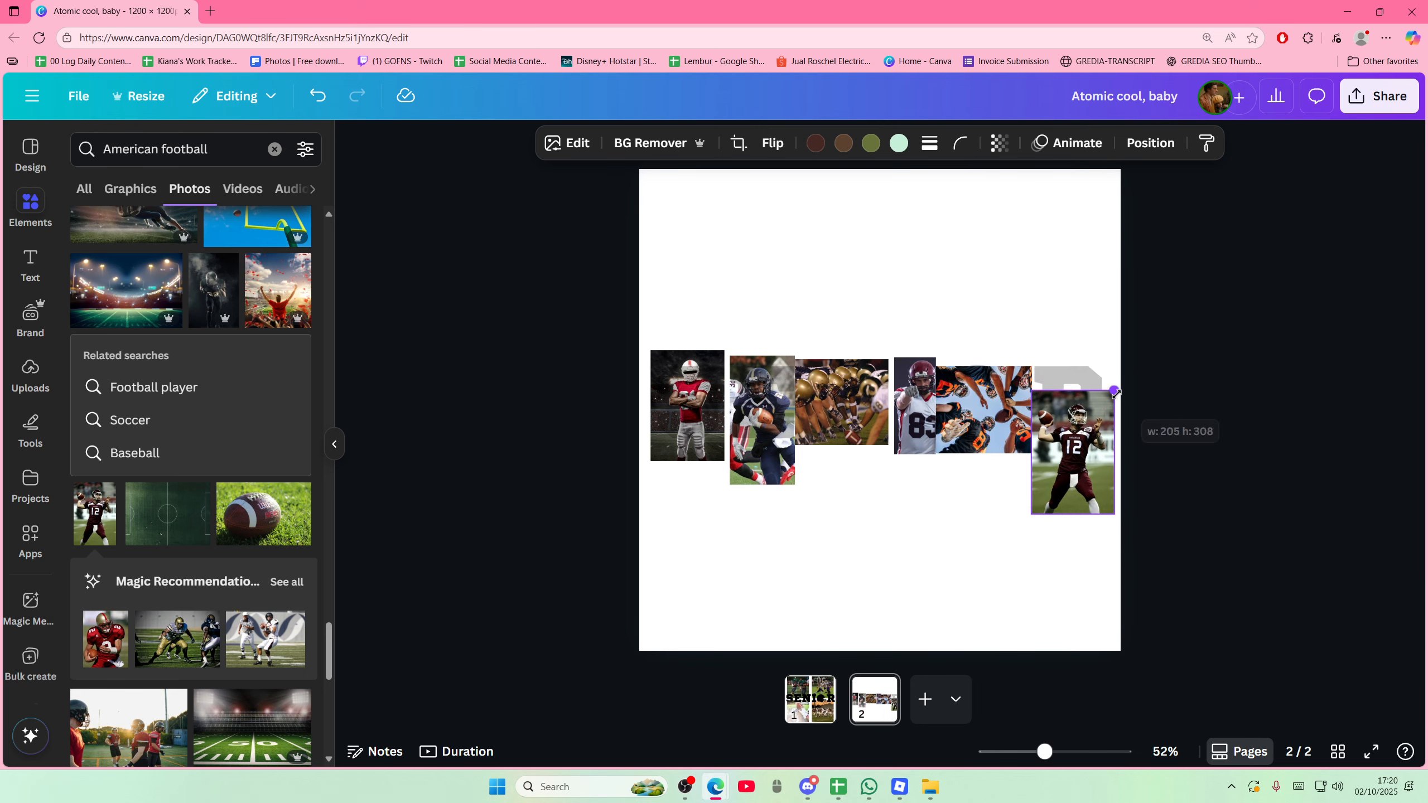
drag(1085, 442, 1085, 406)
click(1181, 416)
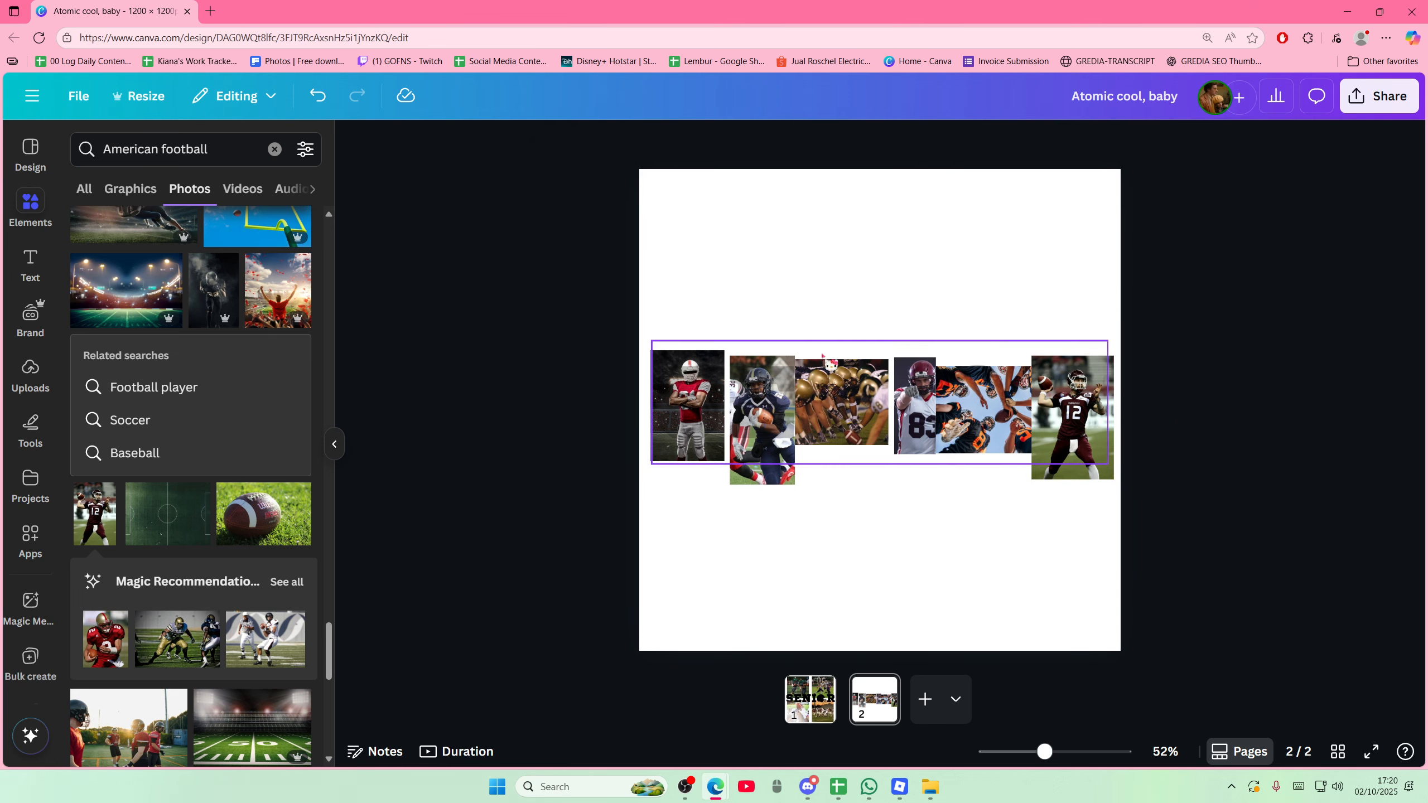
click(940, 462)
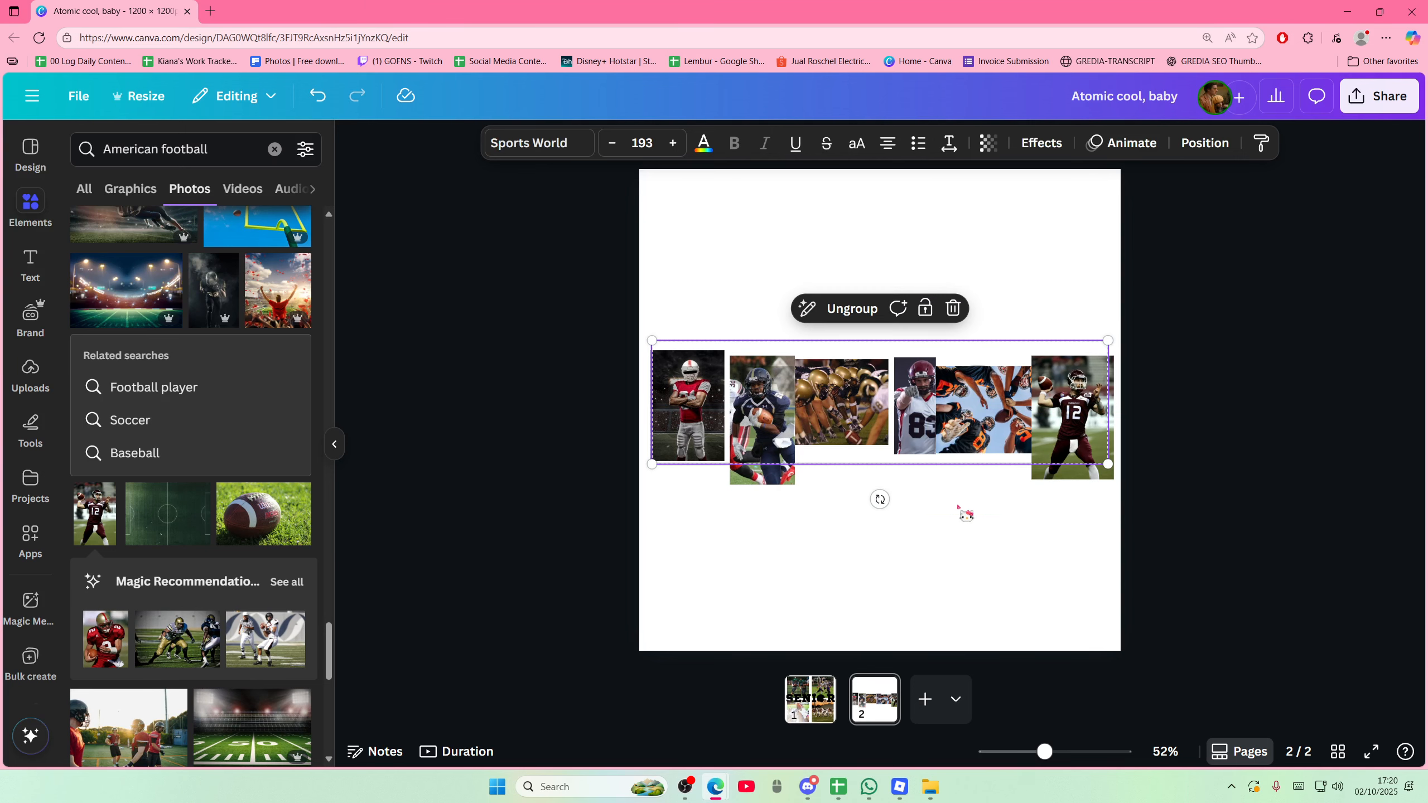
click(943, 471)
Open the design's download settings and bring up the choice of pages to export as PNG
click(1377, 96)
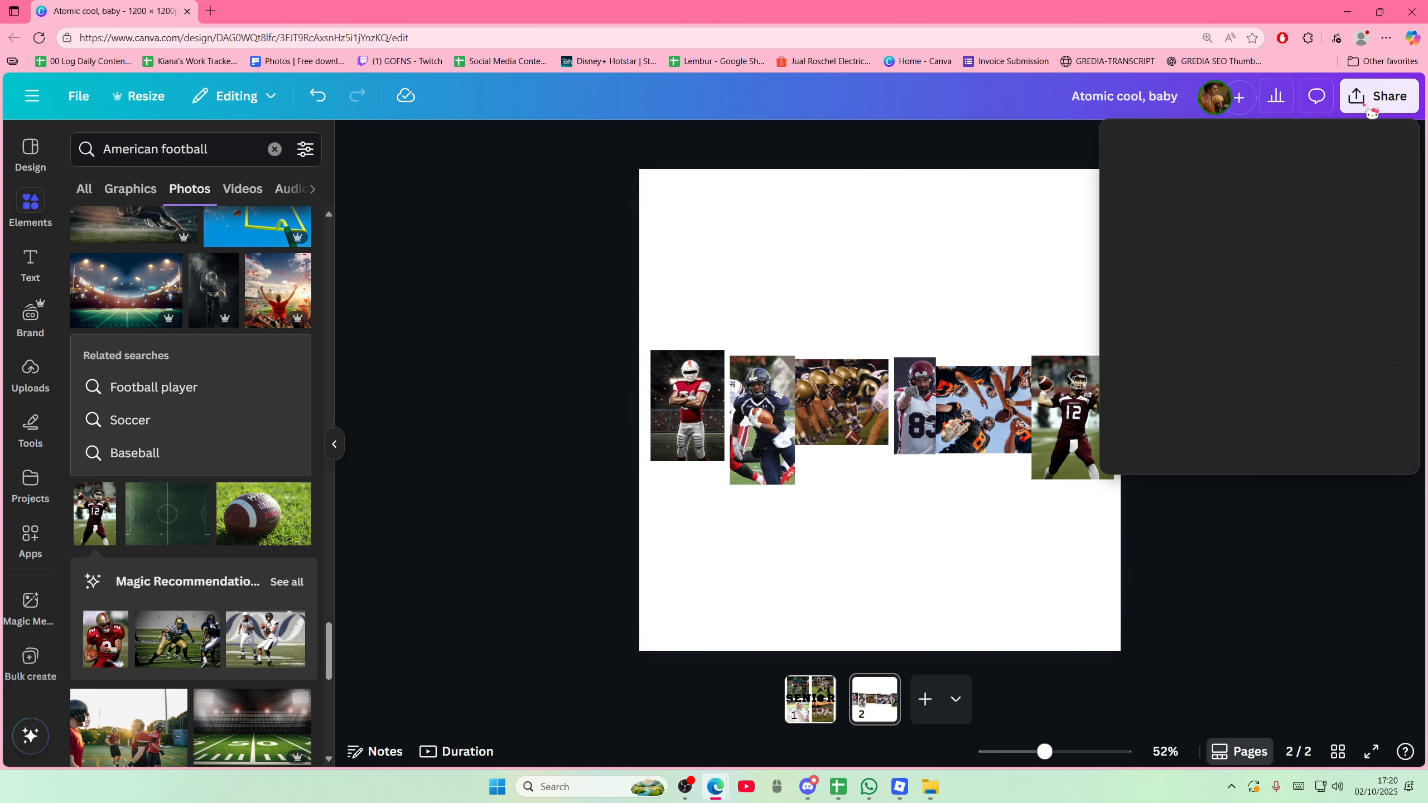
click(1162, 442)
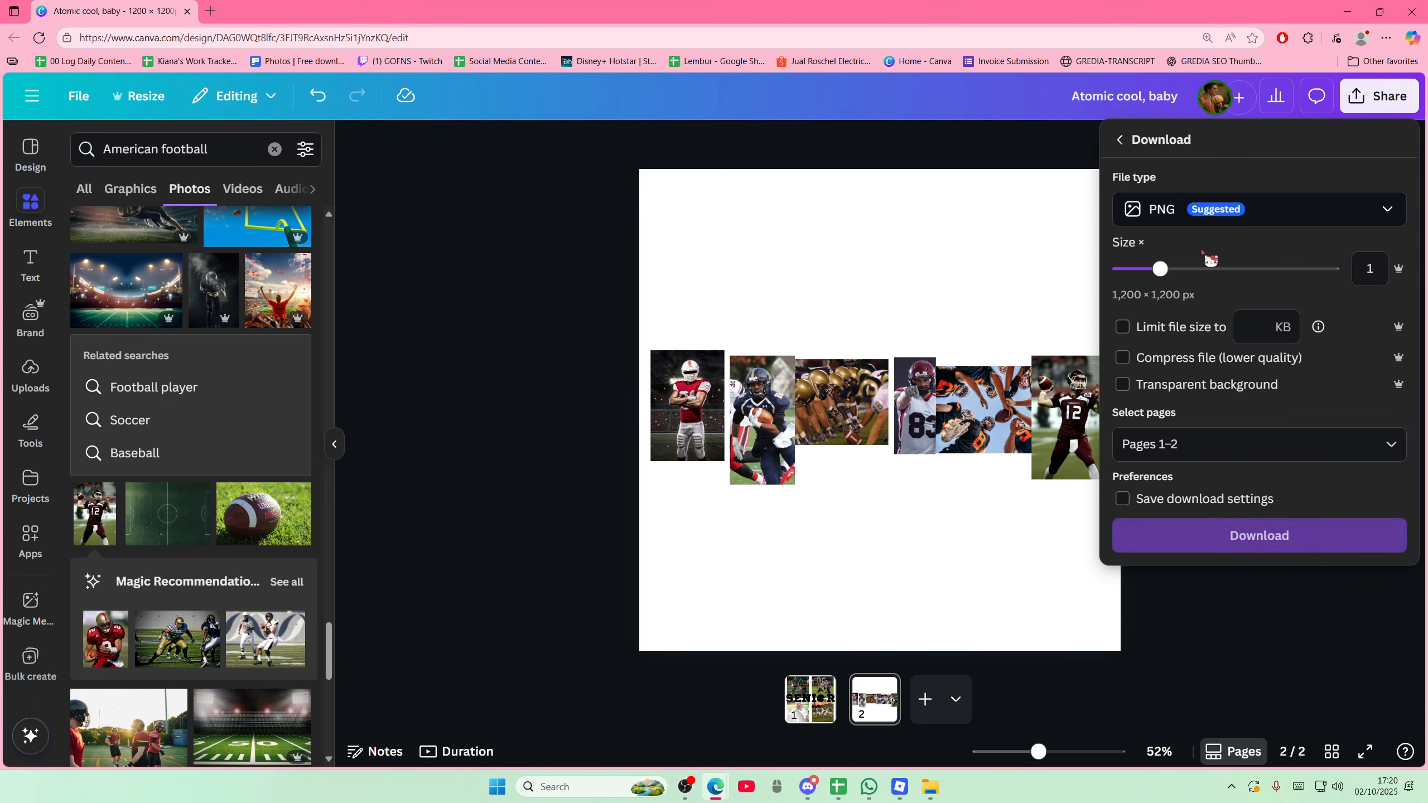
click(1190, 444)
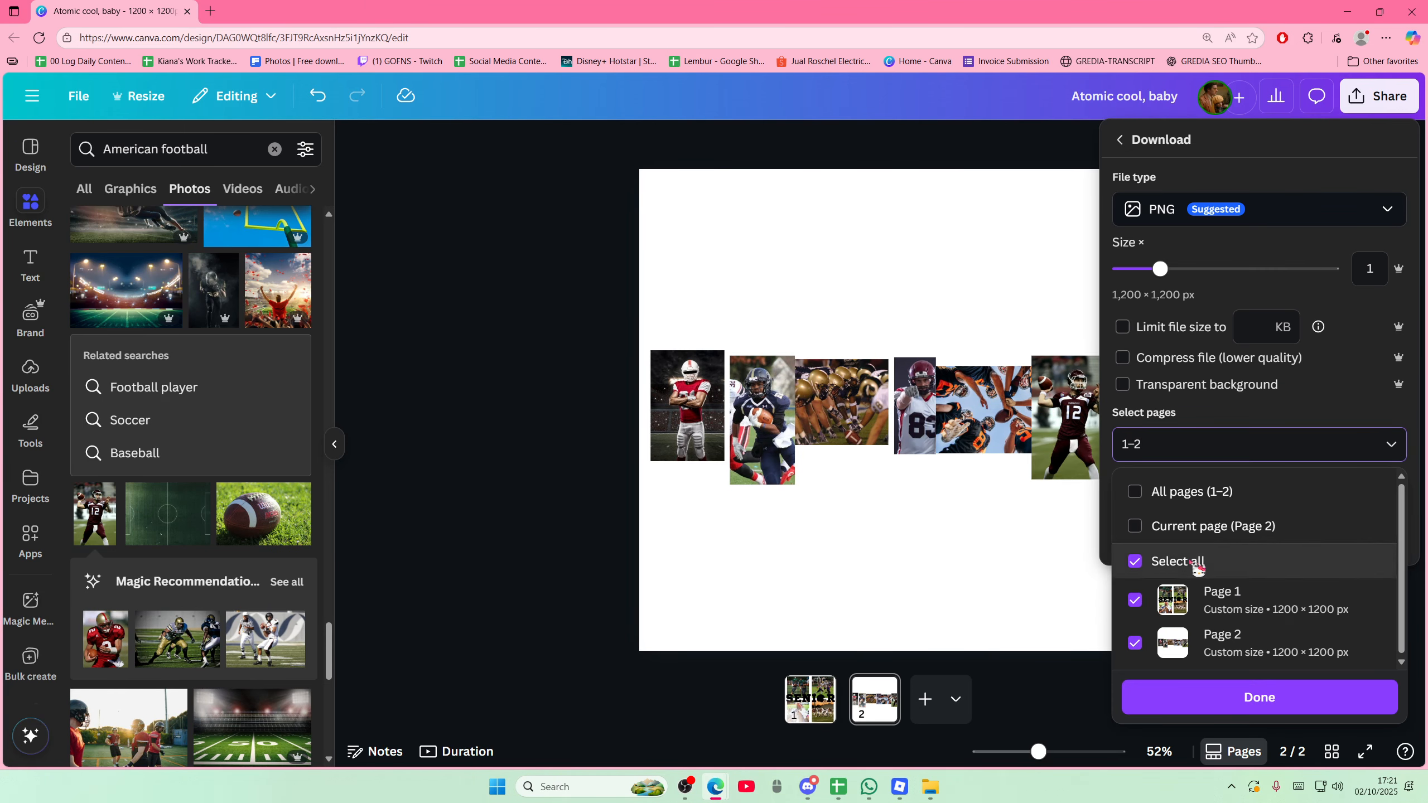